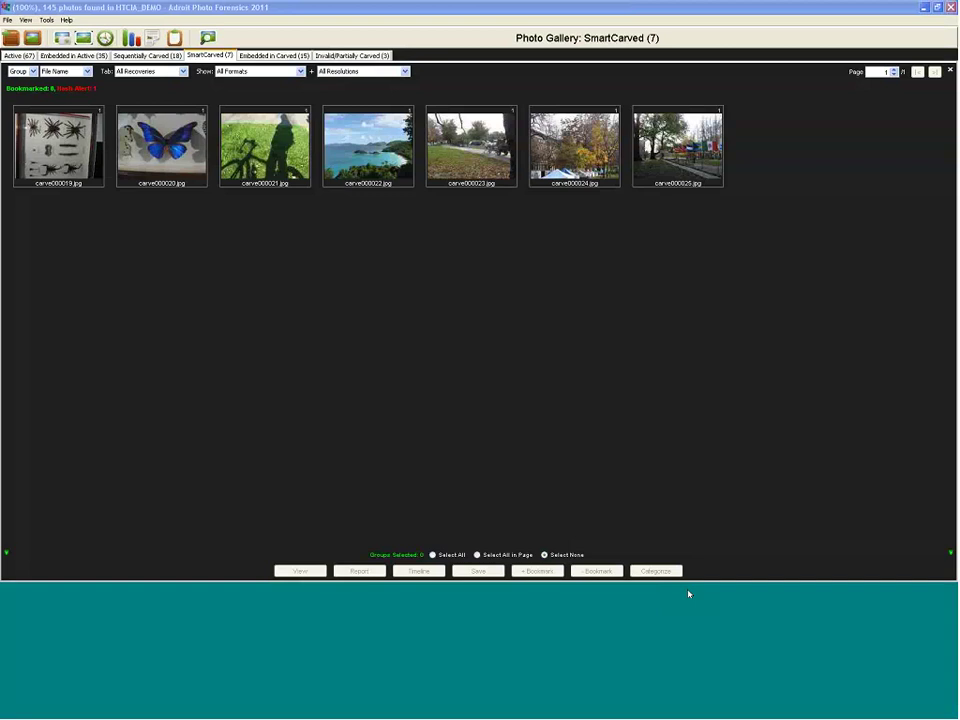
Select all photos in the SmartCarved gallery, open them for viewing, and display carve000022.jpg
click(837, 85)
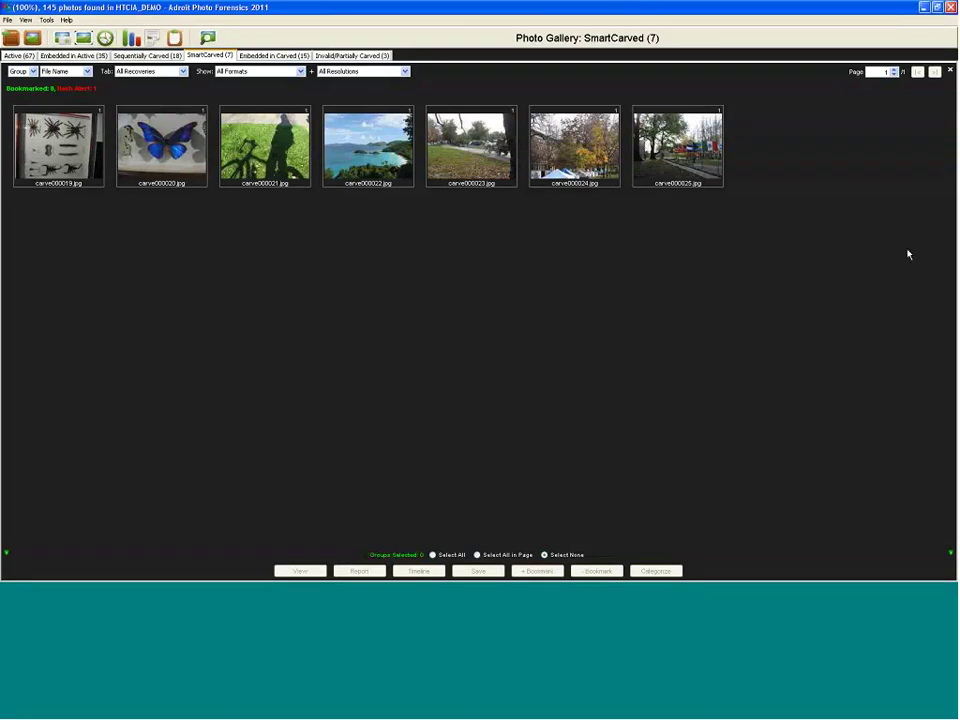
key(ctrl+a)
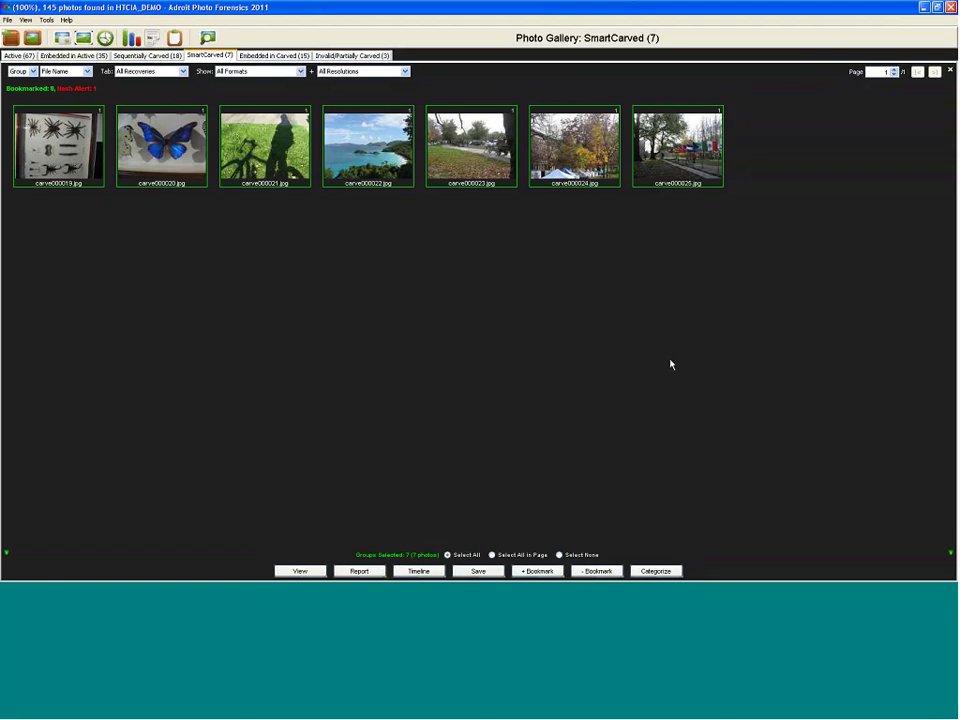
key(Return)
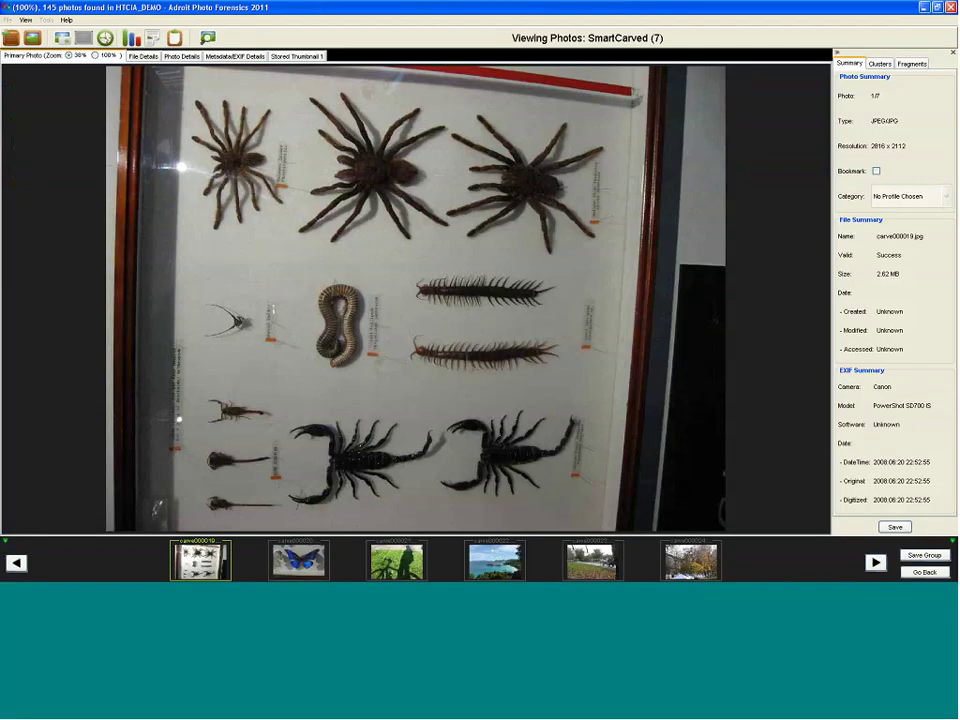
click(496, 562)
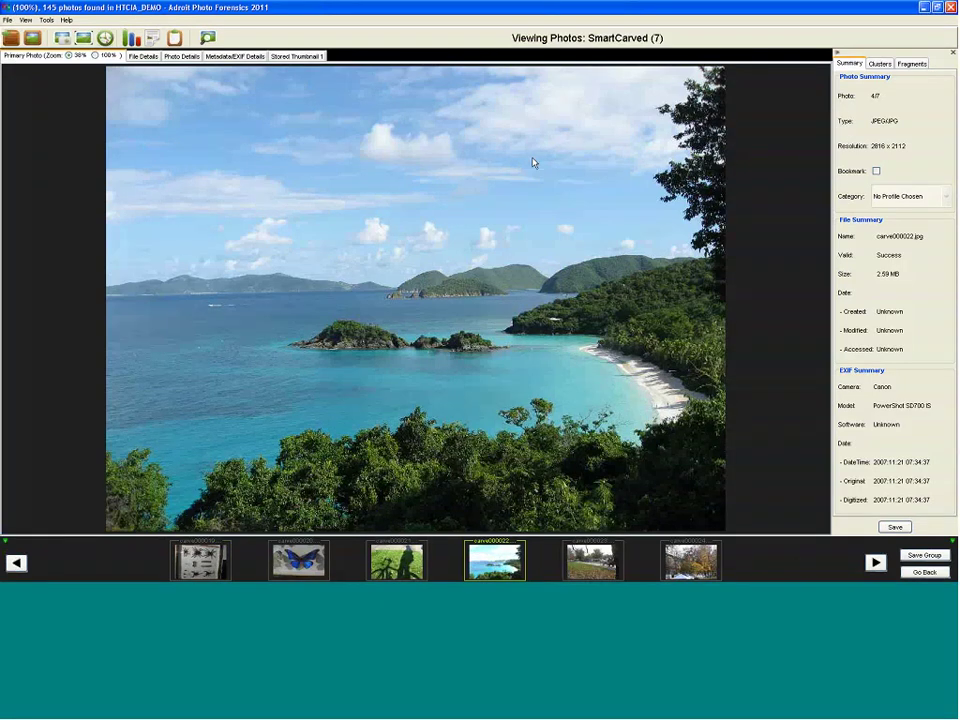
Examine the file details of carve000022.jpg, highlighting its recovery method and its full list of cluster ranges
click(143, 56)
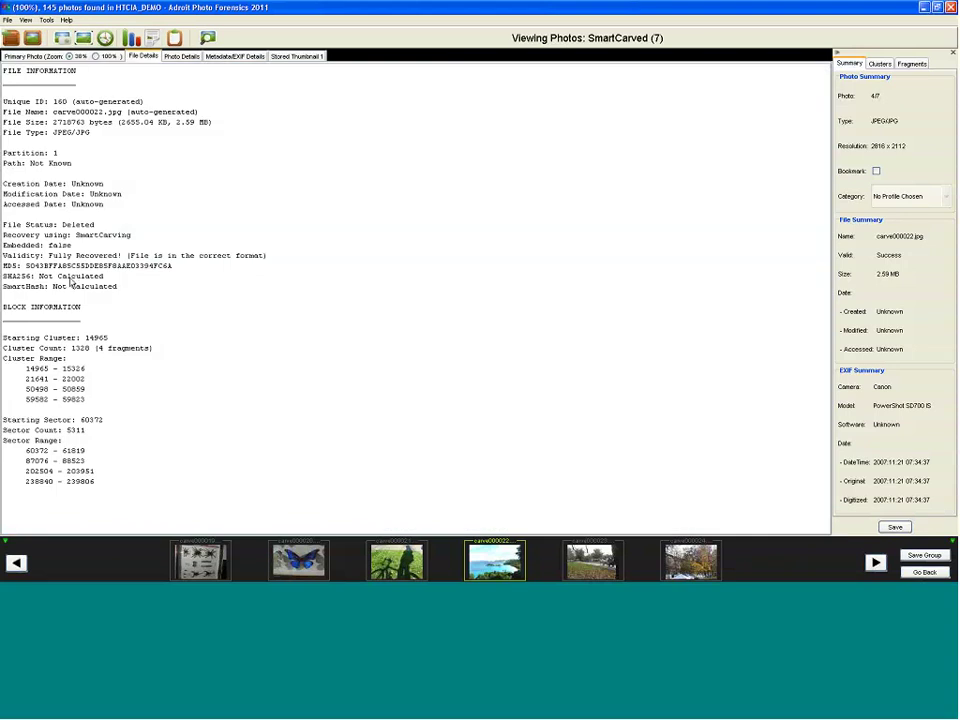
double_click(64, 226)
drag(3, 236, 139, 241)
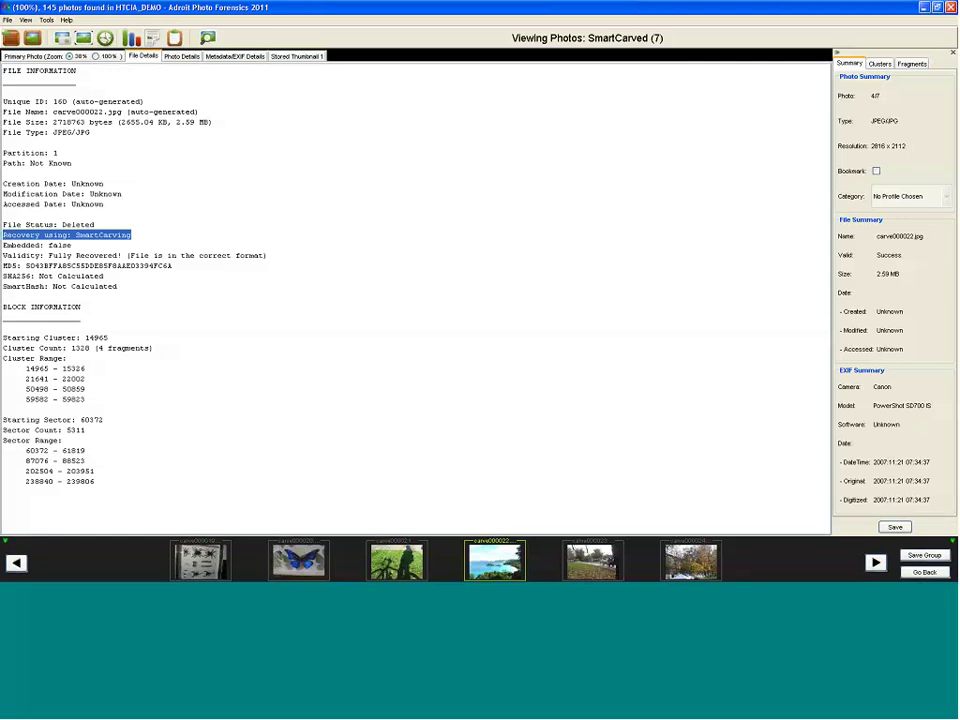
drag(25, 369, 94, 407)
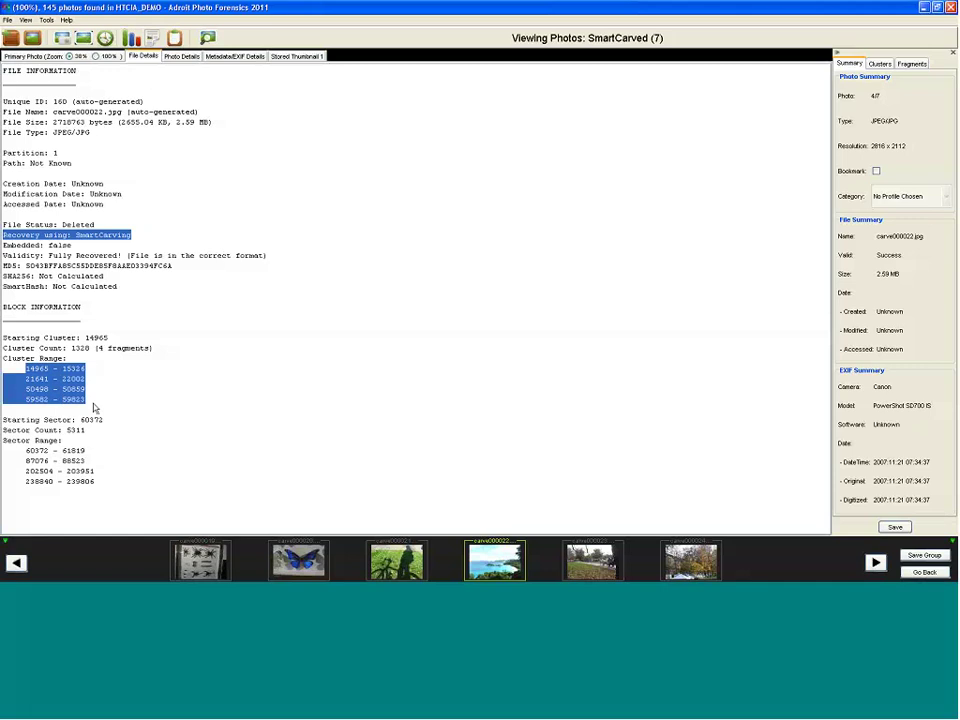
click(32, 374)
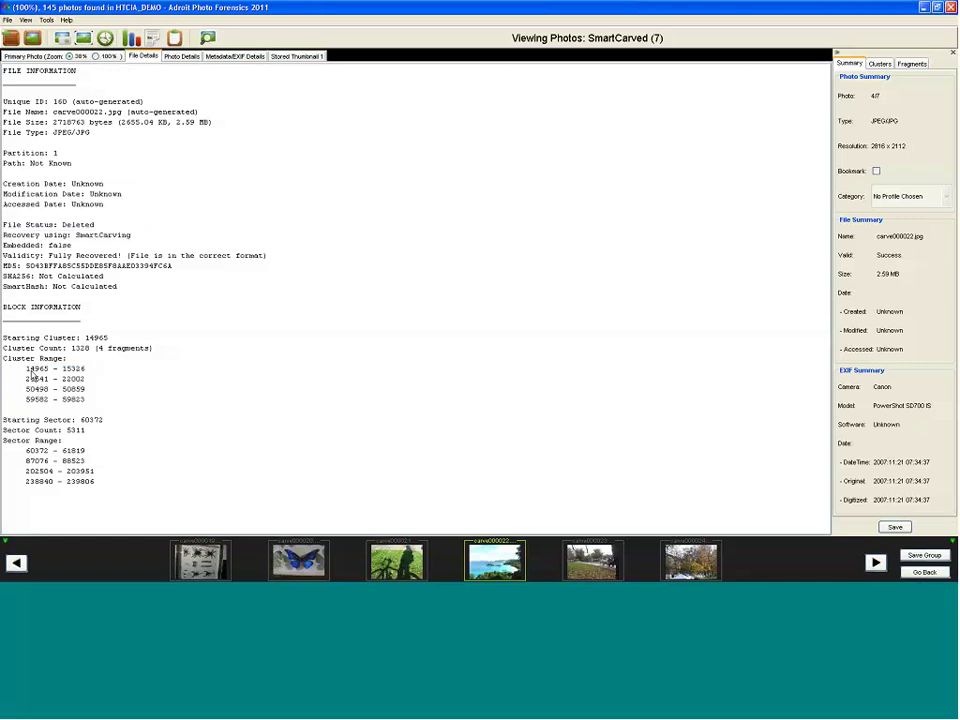
Highlight each cluster range of carve000022.jpg one after another, from the first fragment to the fourth
double_click(34, 370)
drag(52, 372, 94, 373)
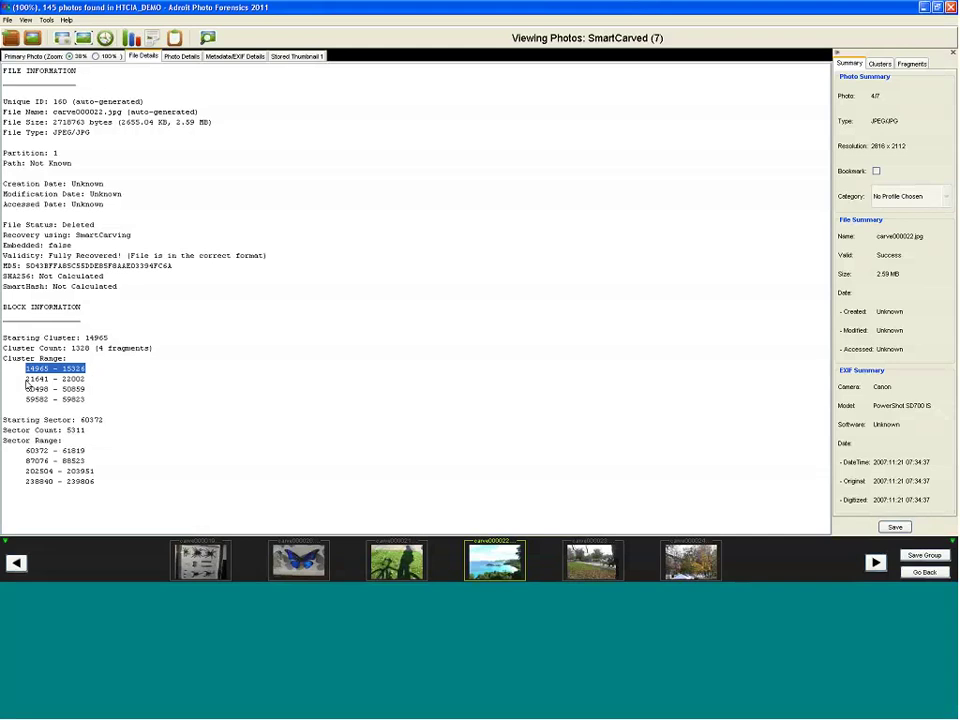
drag(27, 383, 86, 380)
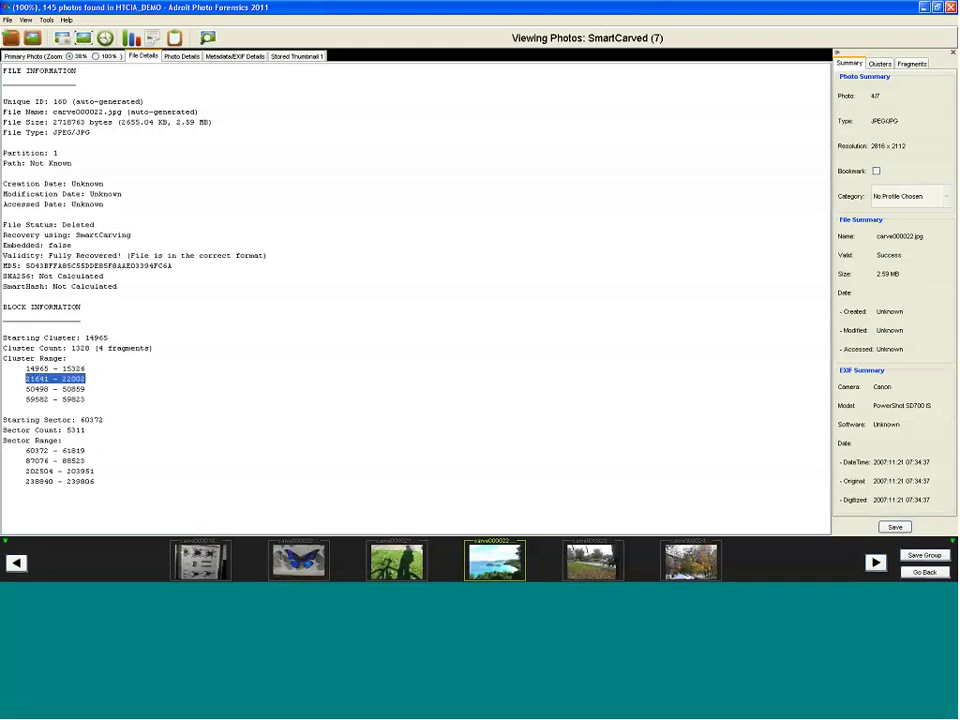
drag(29, 389, 88, 393)
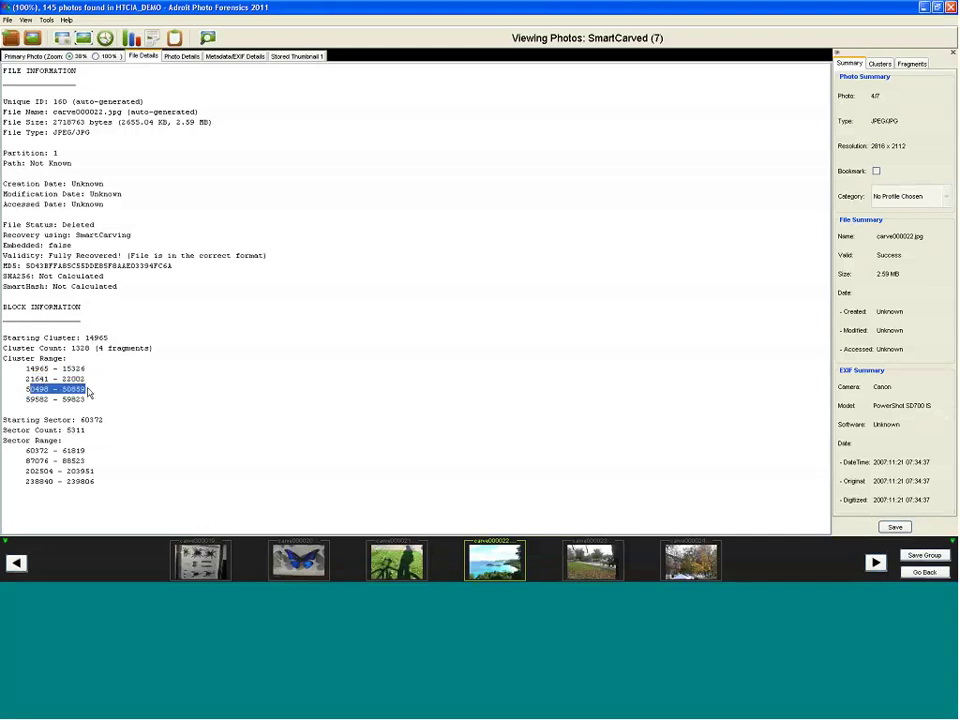
drag(27, 400, 91, 404)
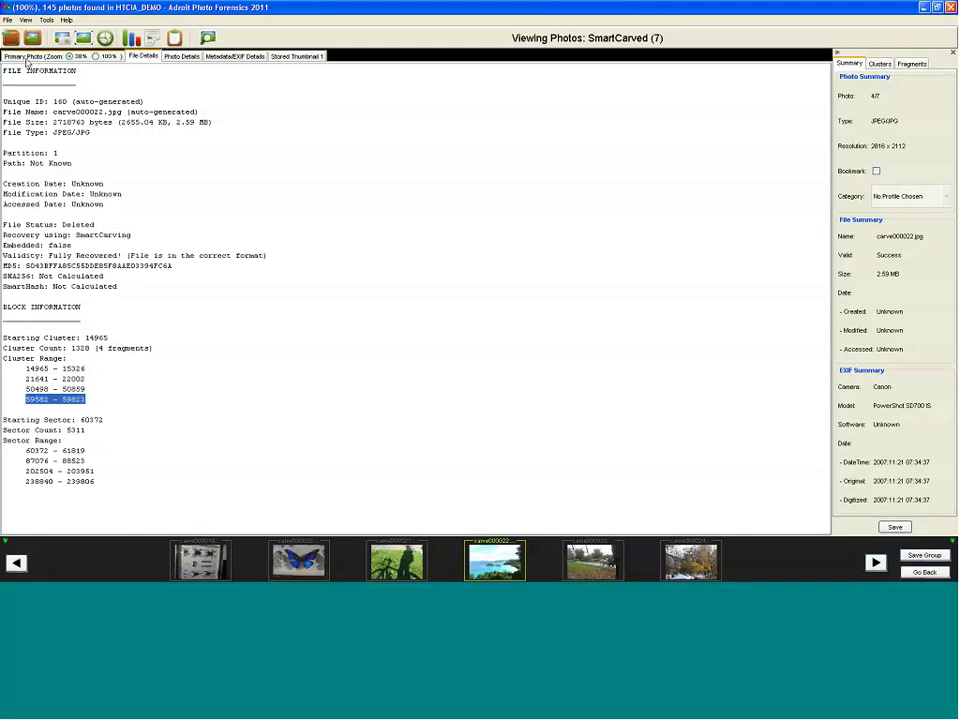
Return to the primary photo of carve000022.jpg and highlight each fragment of its cluster sequence on the image, ending on the first fragment
click(27, 57)
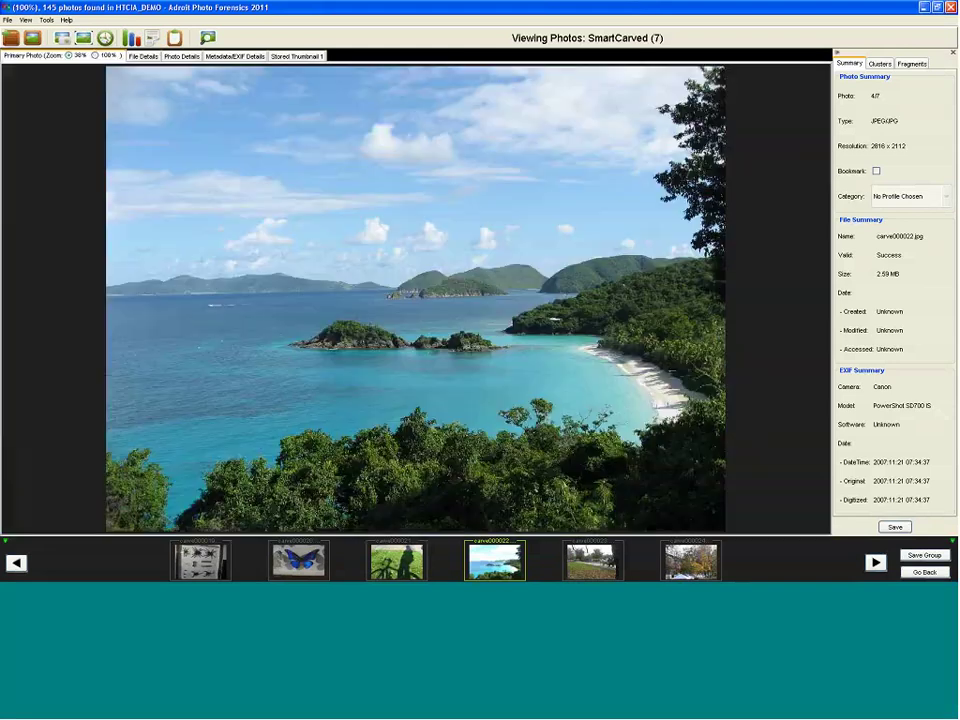
click(912, 63)
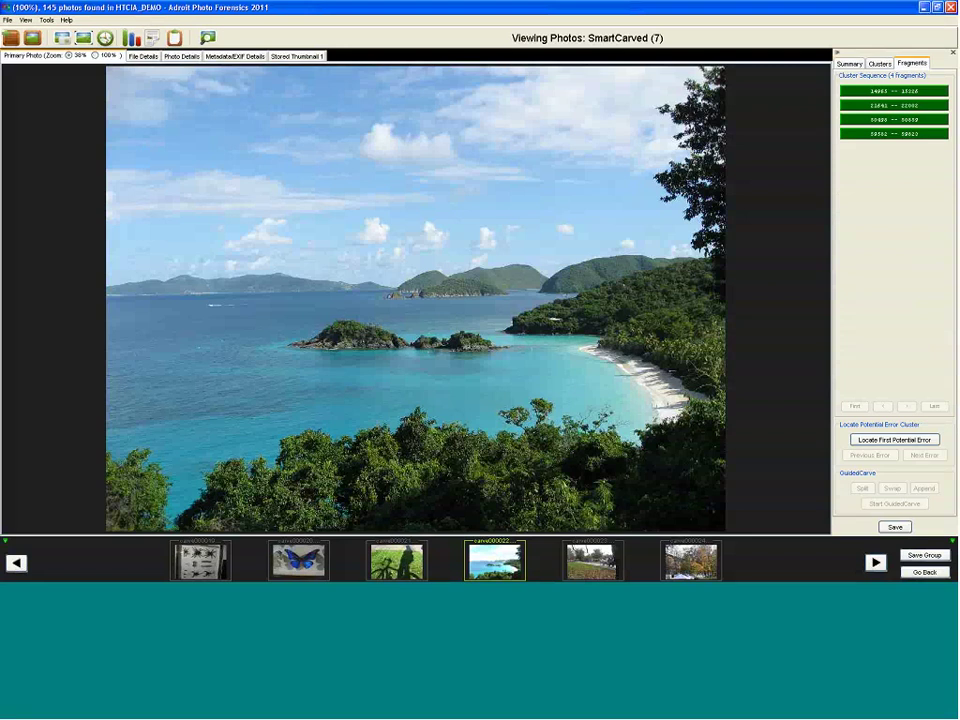
click(865, 92)
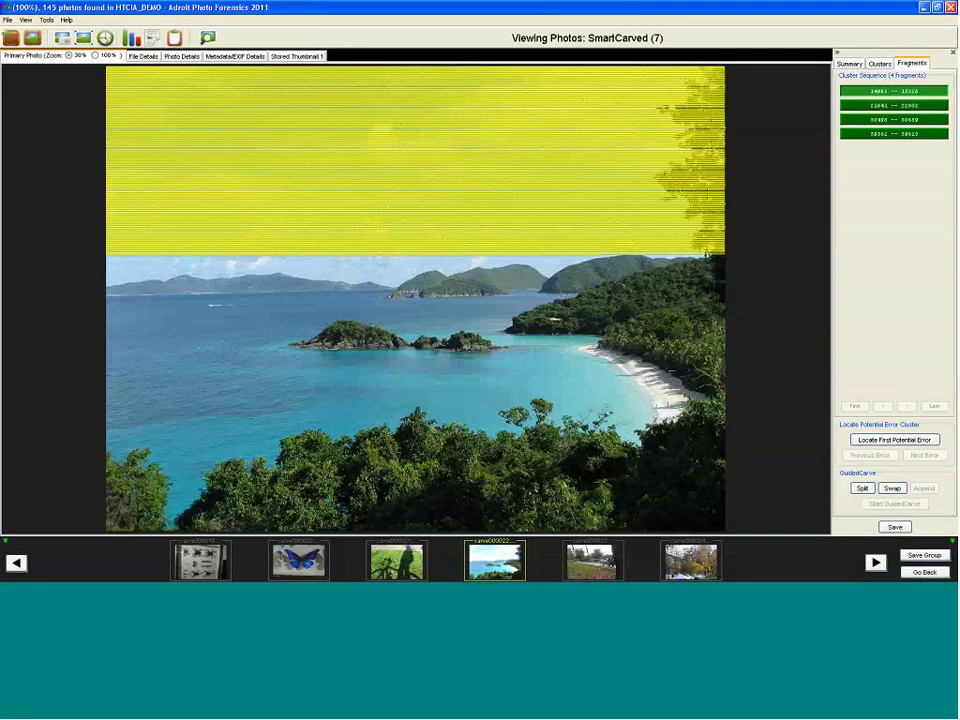
click(890, 106)
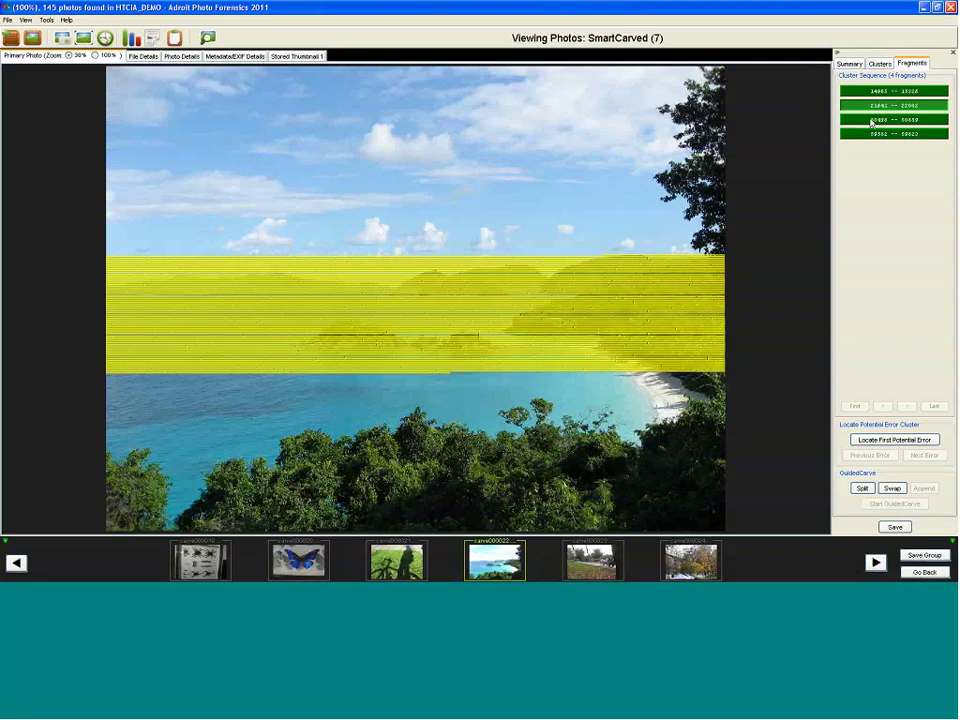
click(872, 120)
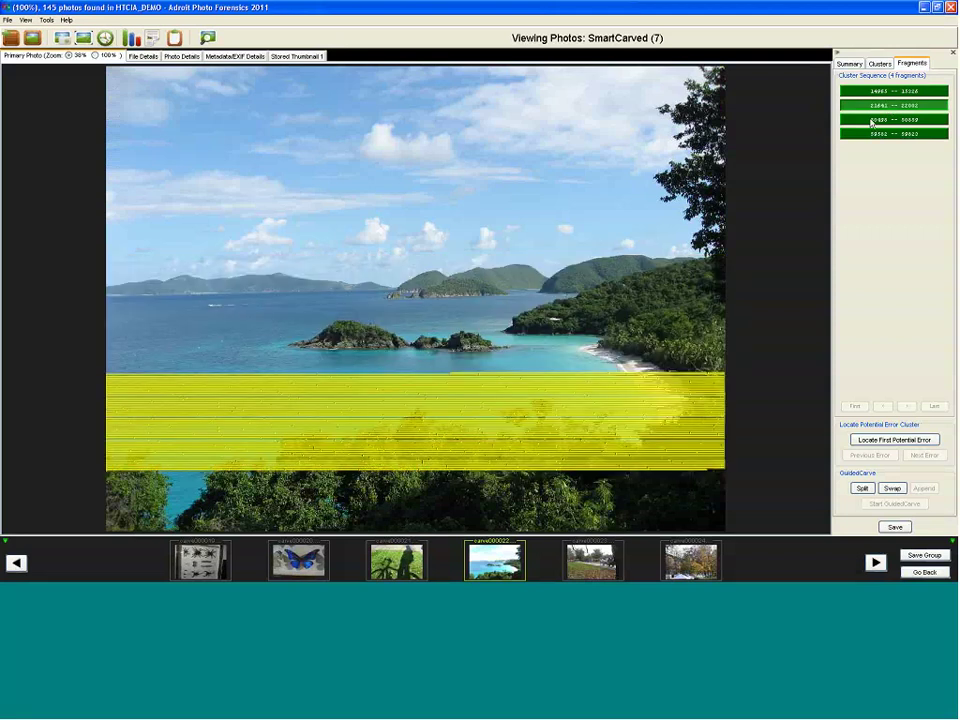
click(880, 134)
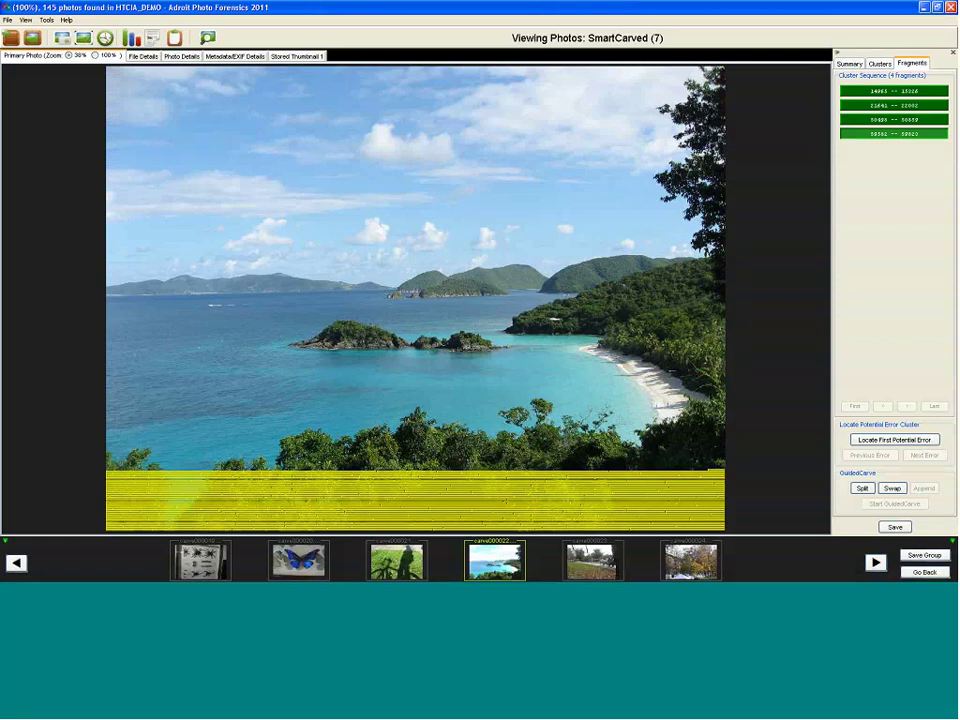
click(870, 92)
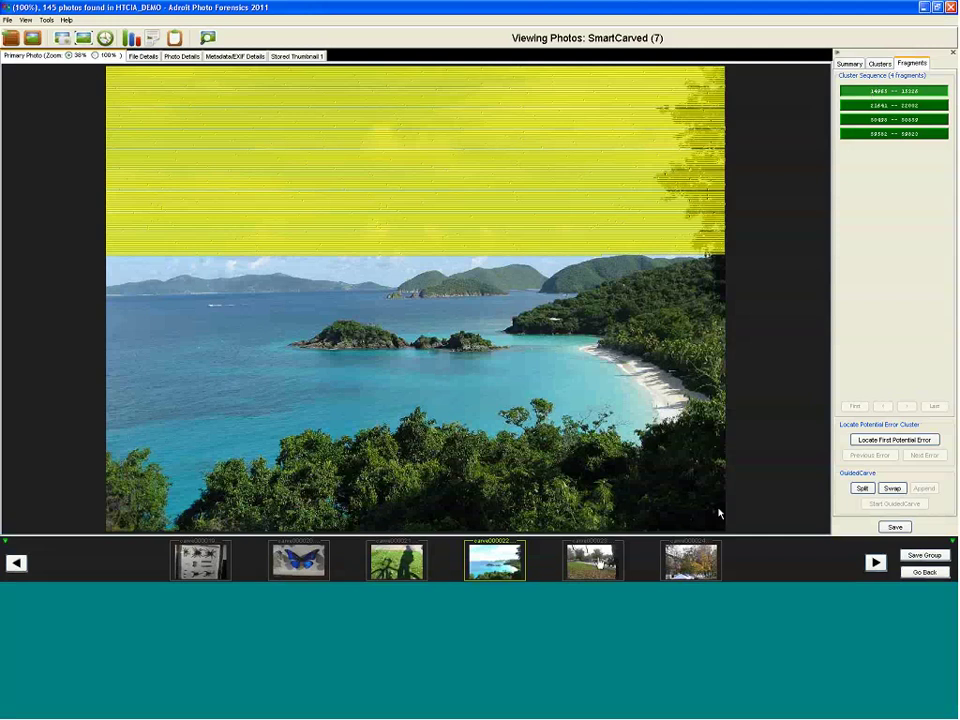
Browse the other SmartCarved photos with their fragment lists, from carve000023.jpg and carve000024.jpg back through carve000020.jpg
click(598, 563)
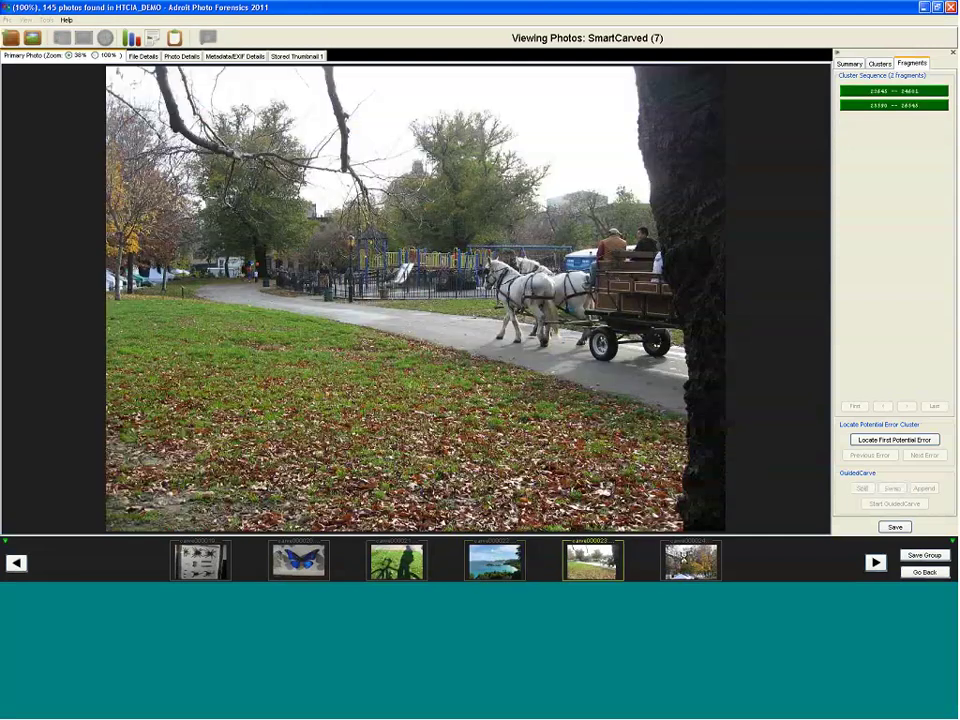
key(Right)
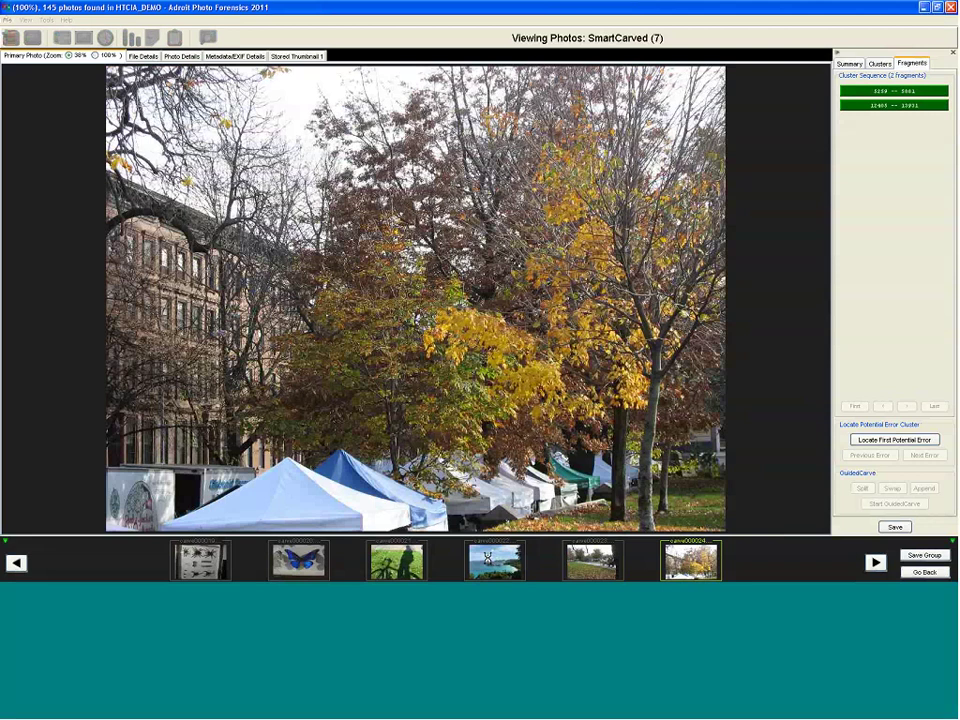
click(487, 557)
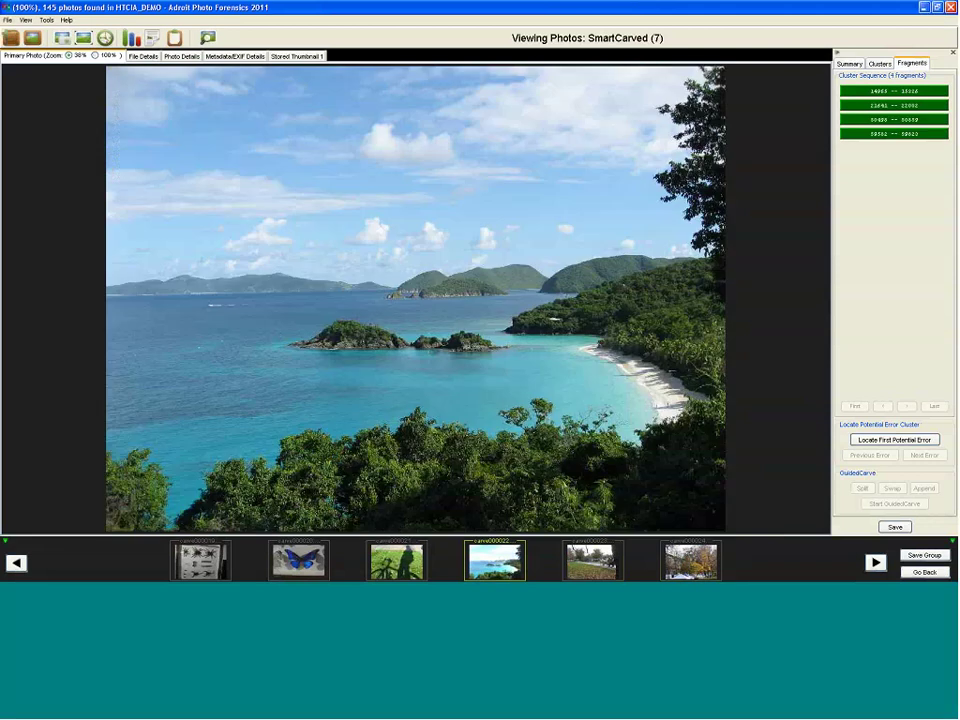
click(415, 562)
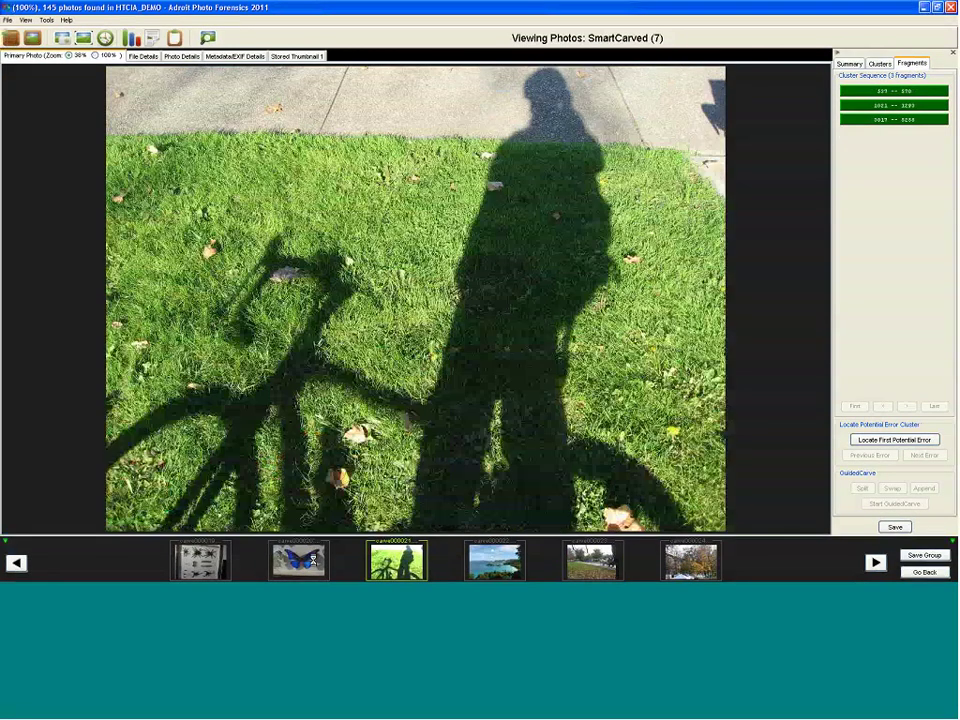
click(305, 561)
Highlight the second fragment of the spider photo carve000019.jpg and both fragments of carve000024.jpg on their images
click(222, 567)
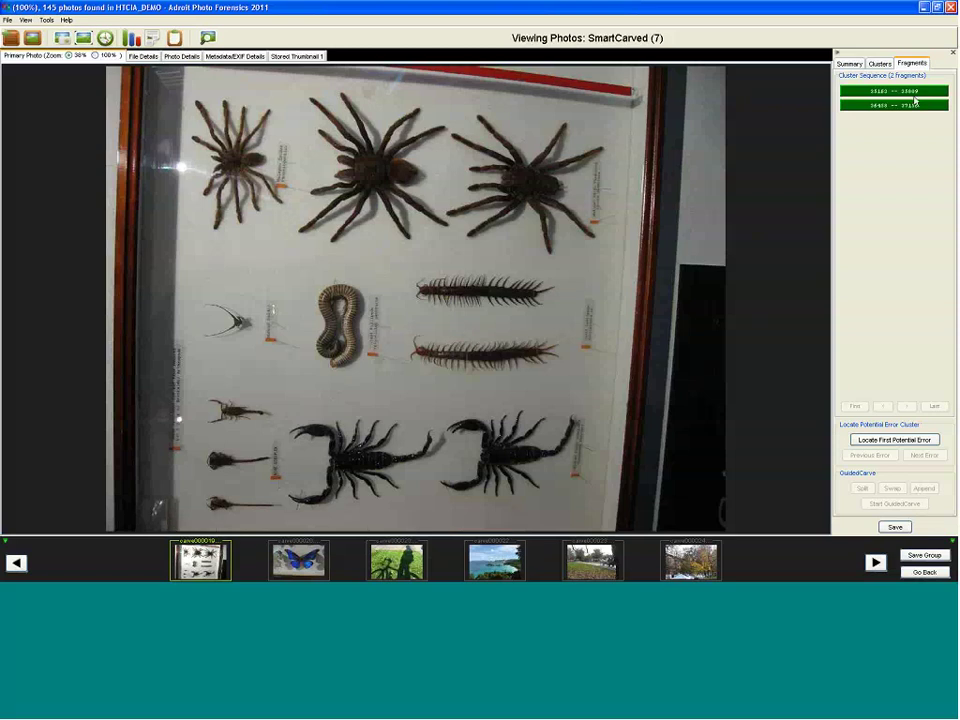
click(914, 102)
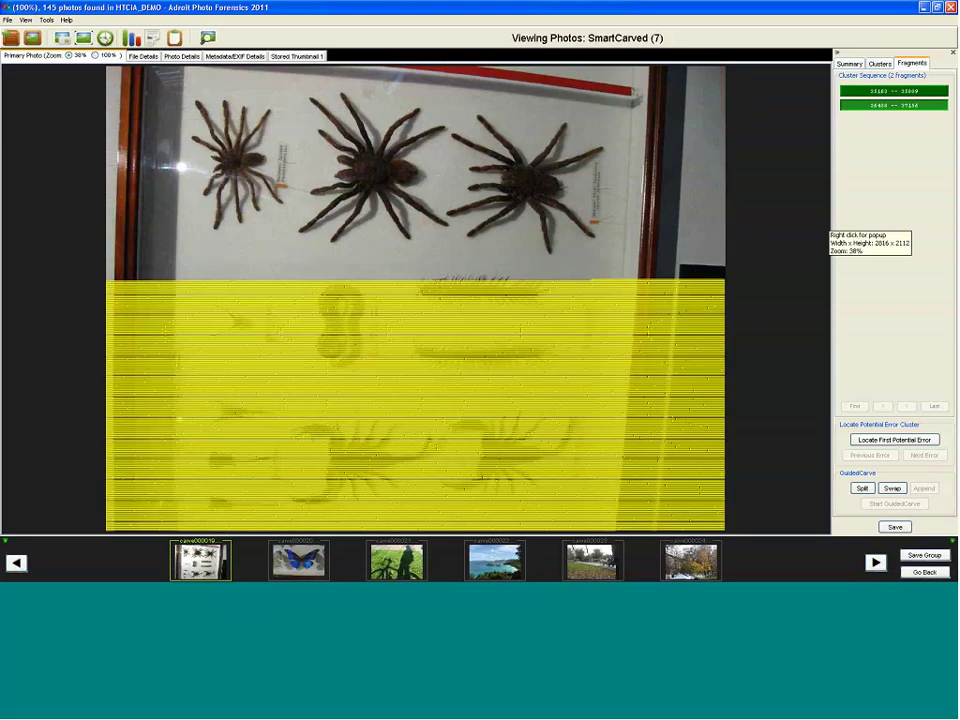
click(691, 562)
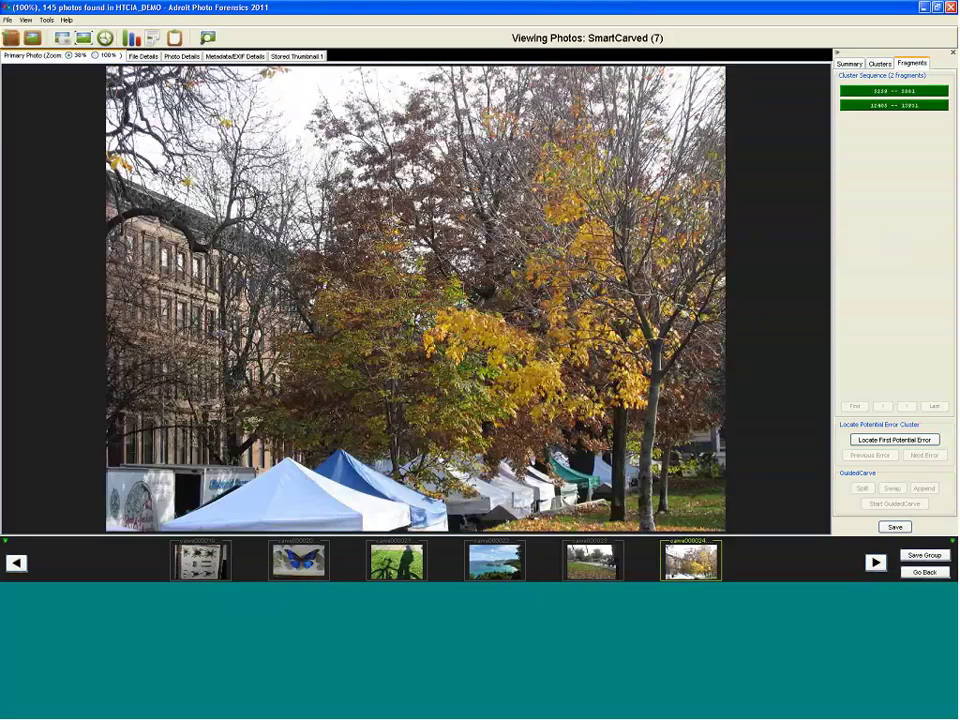
click(900, 91)
click(908, 105)
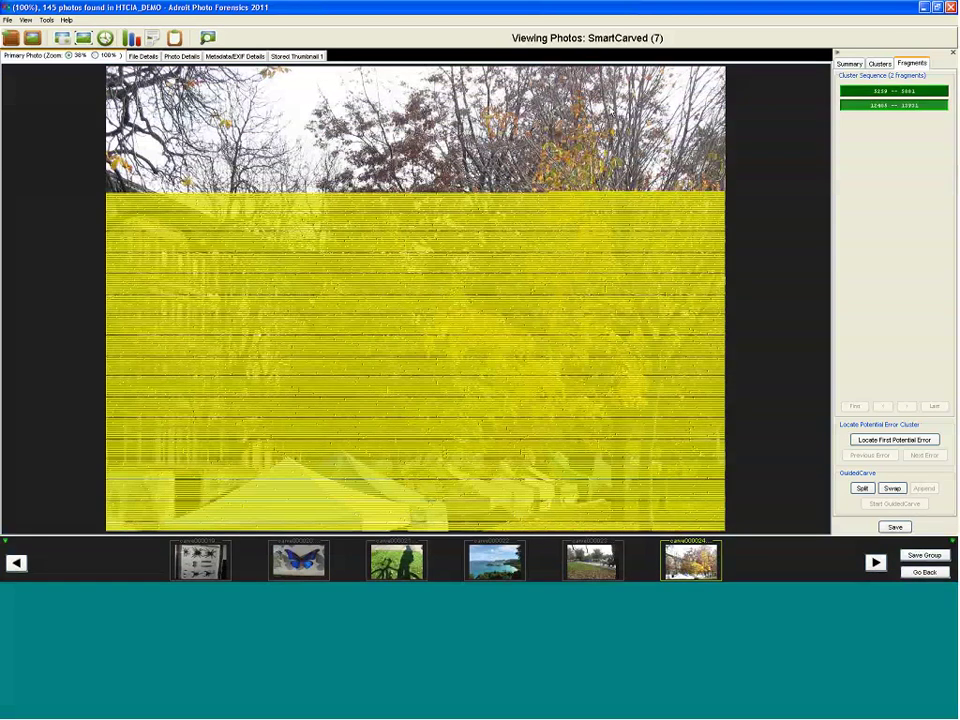
Check the validity line in the file details of carve000024.jpg, highlighting its format remark, and return to the primary photo
click(143, 57)
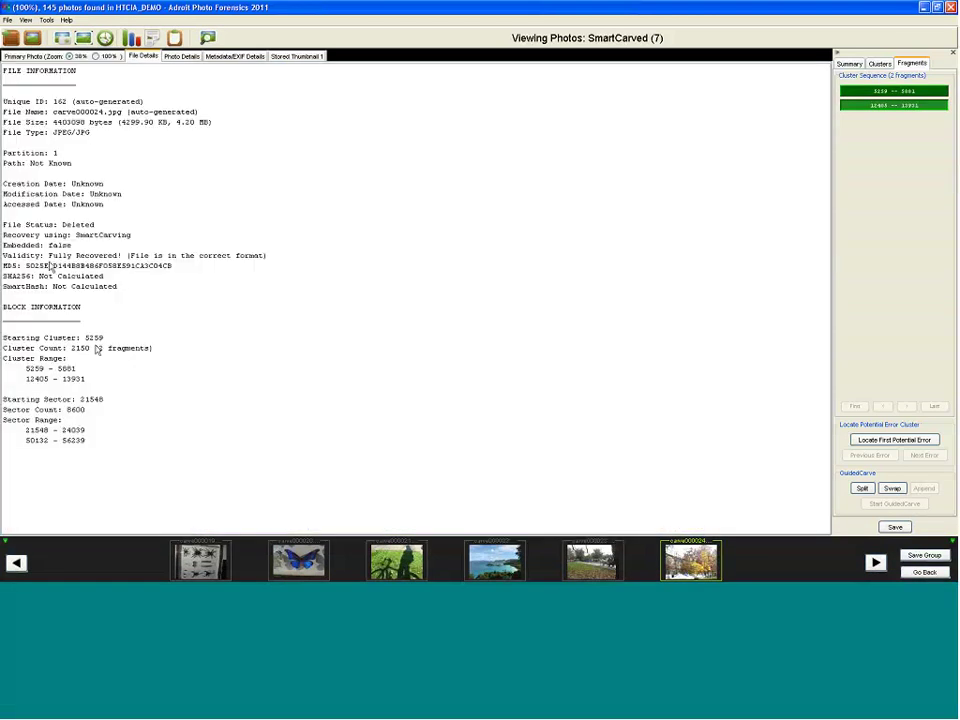
drag(4, 256, 273, 259)
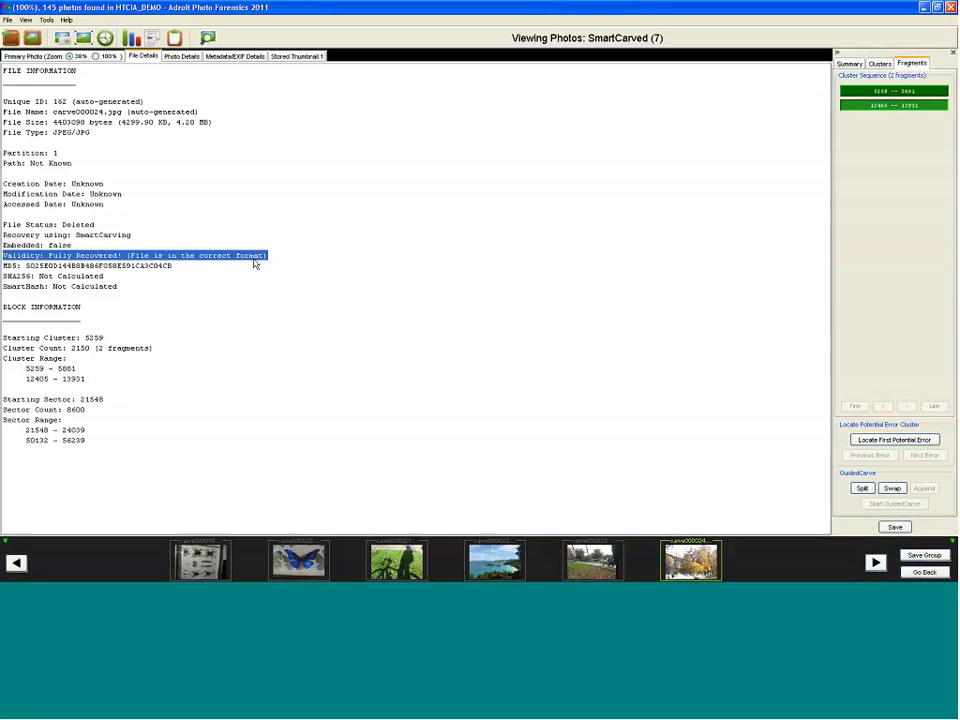
click(244, 268)
drag(130, 256, 265, 257)
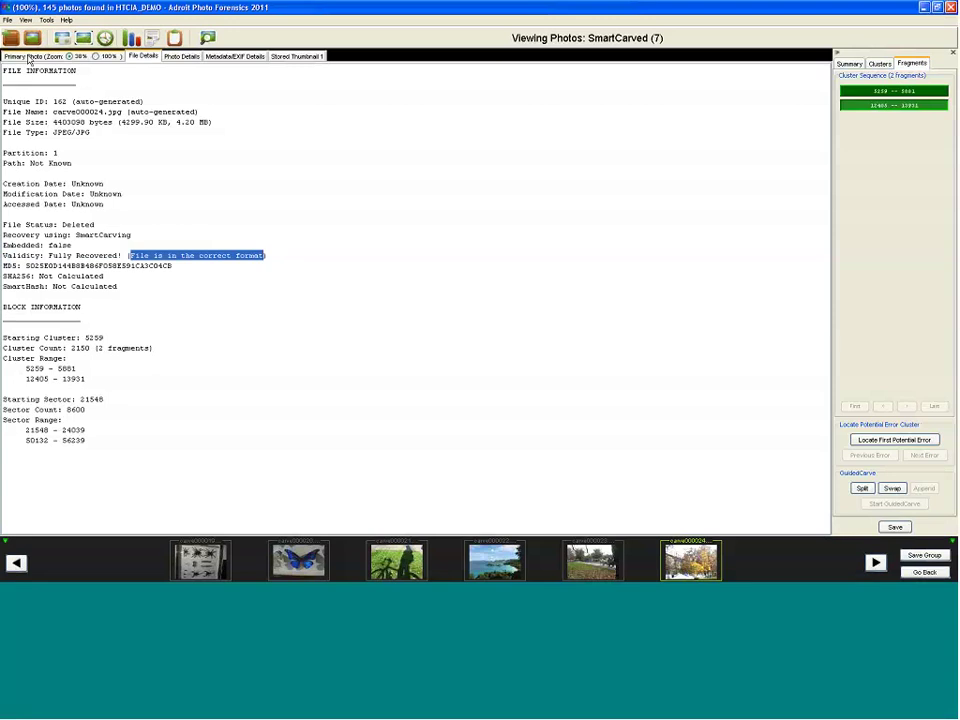
click(25, 56)
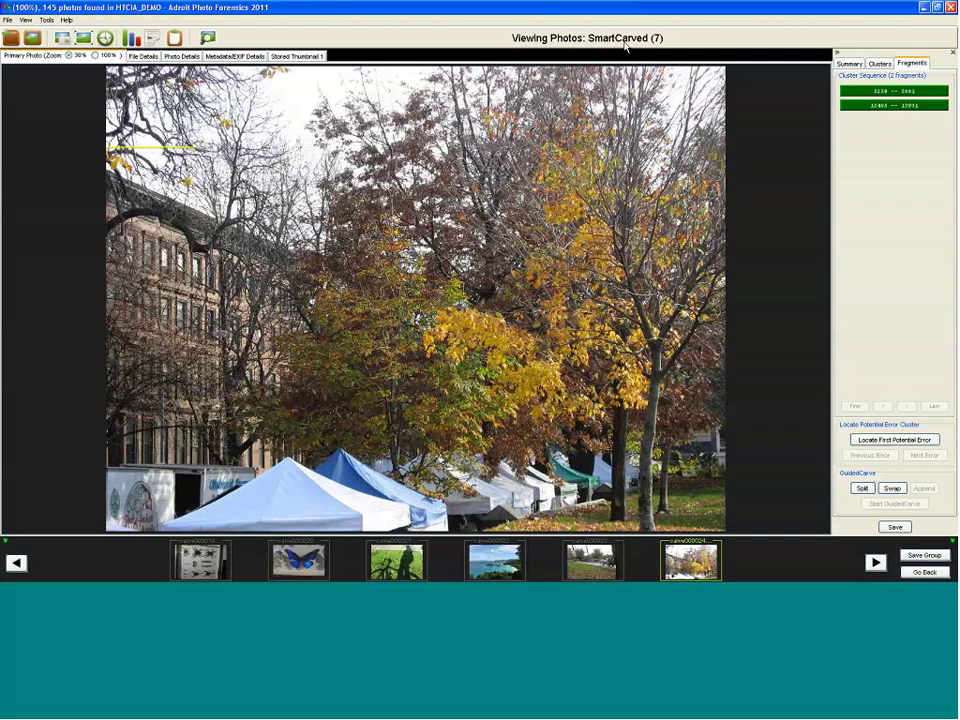
Go back to the gallery, open the Invalid/Partially Carved photos for viewing, and display carve000027.jpg
click(918, 572)
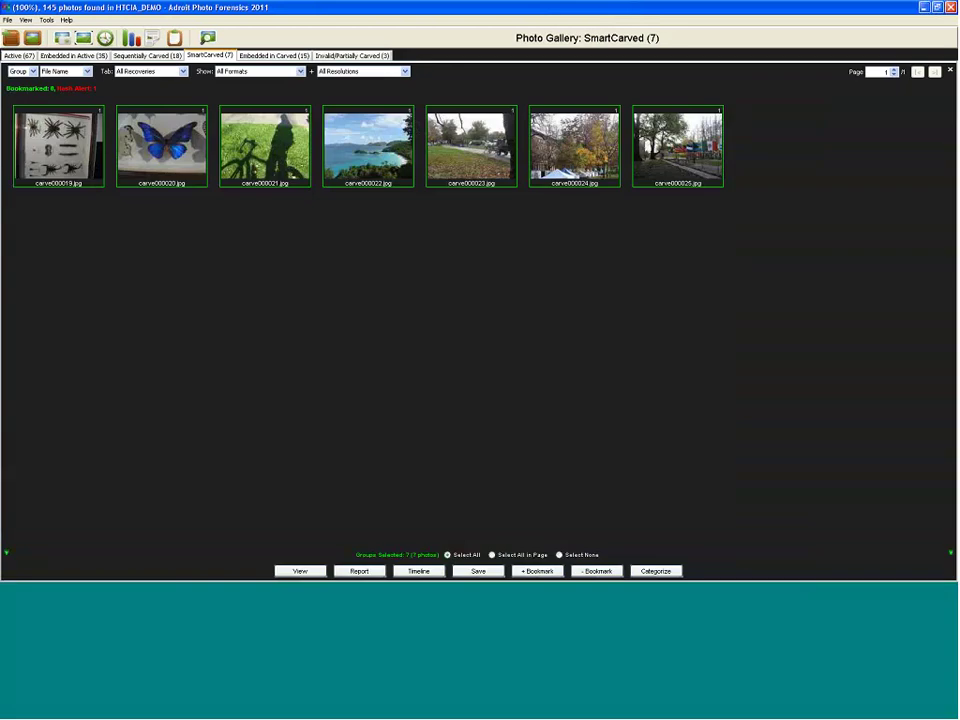
click(370, 58)
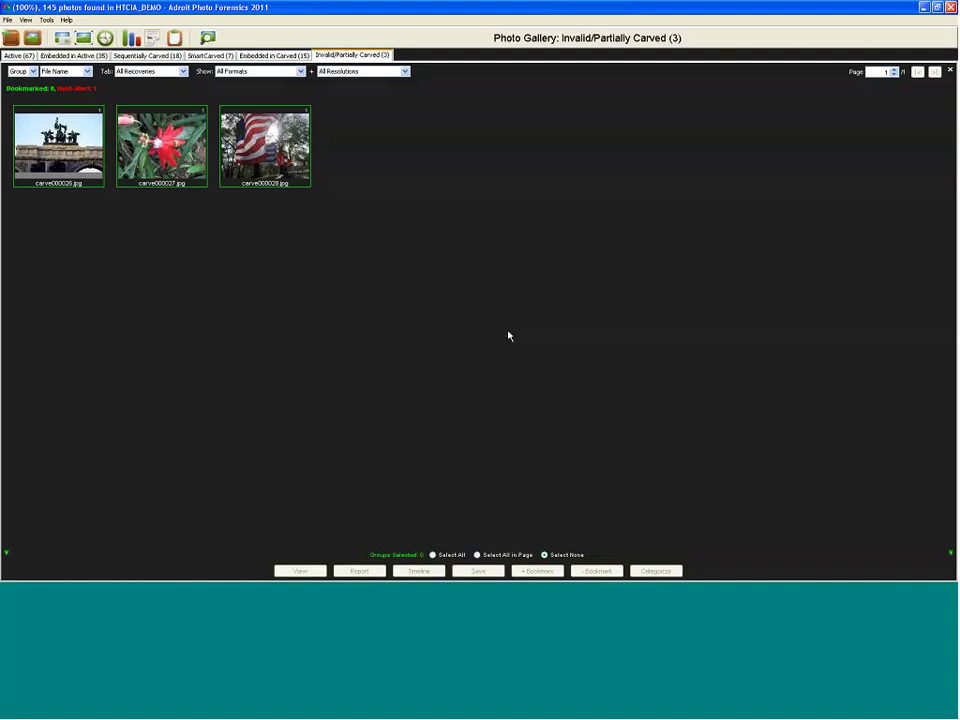
key(Return)
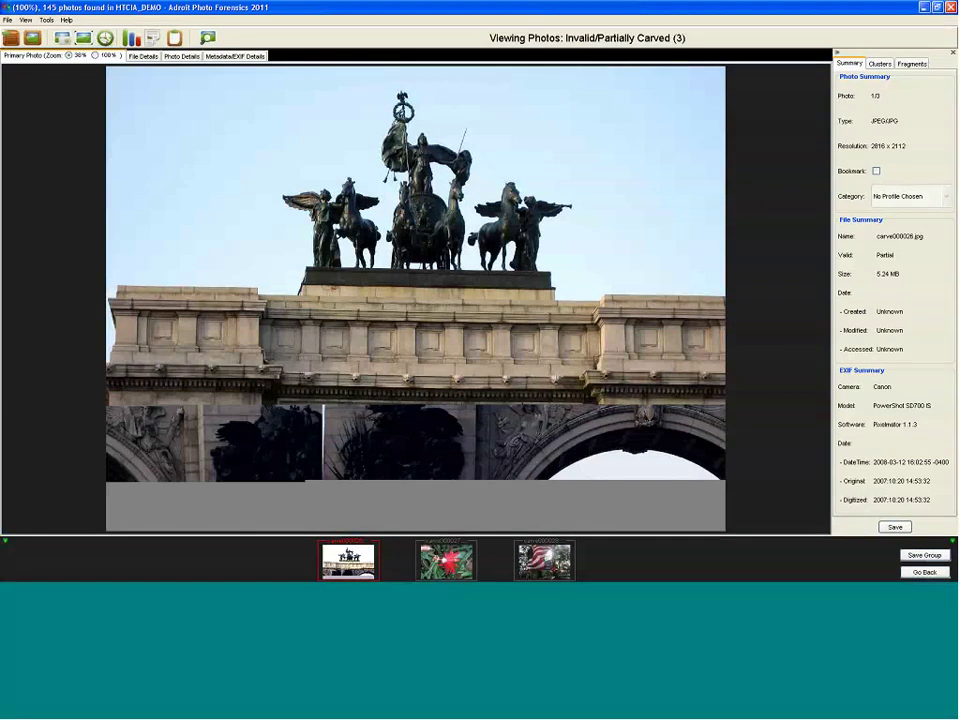
click(449, 559)
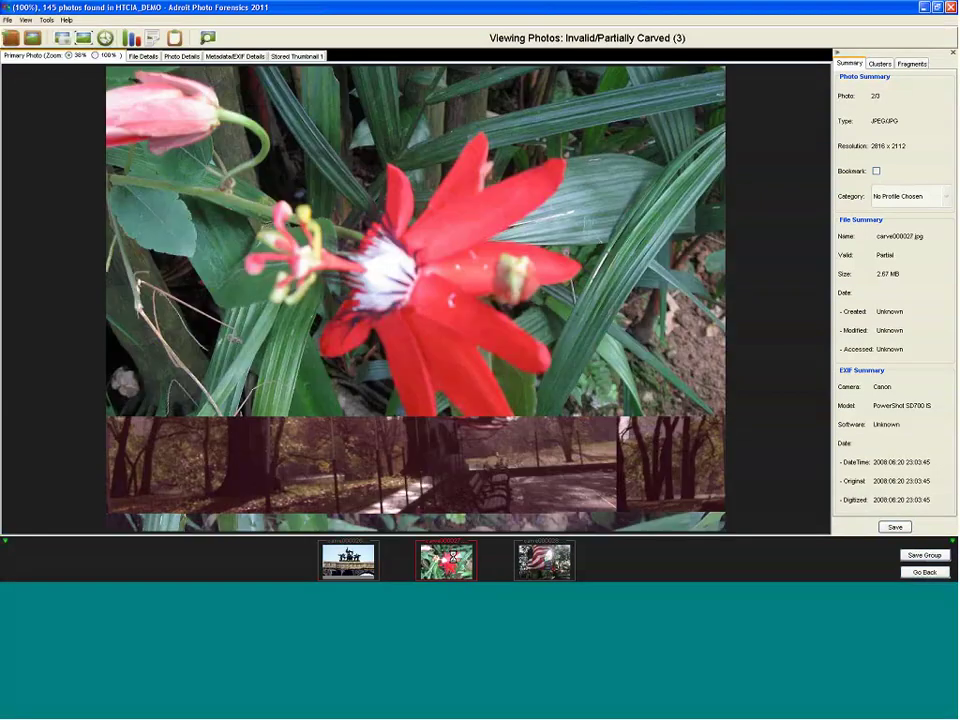
View carve000028.jpg, return to carve000027.jpg, and locate the first potential error among its fragments at 100% zoom
click(544, 562)
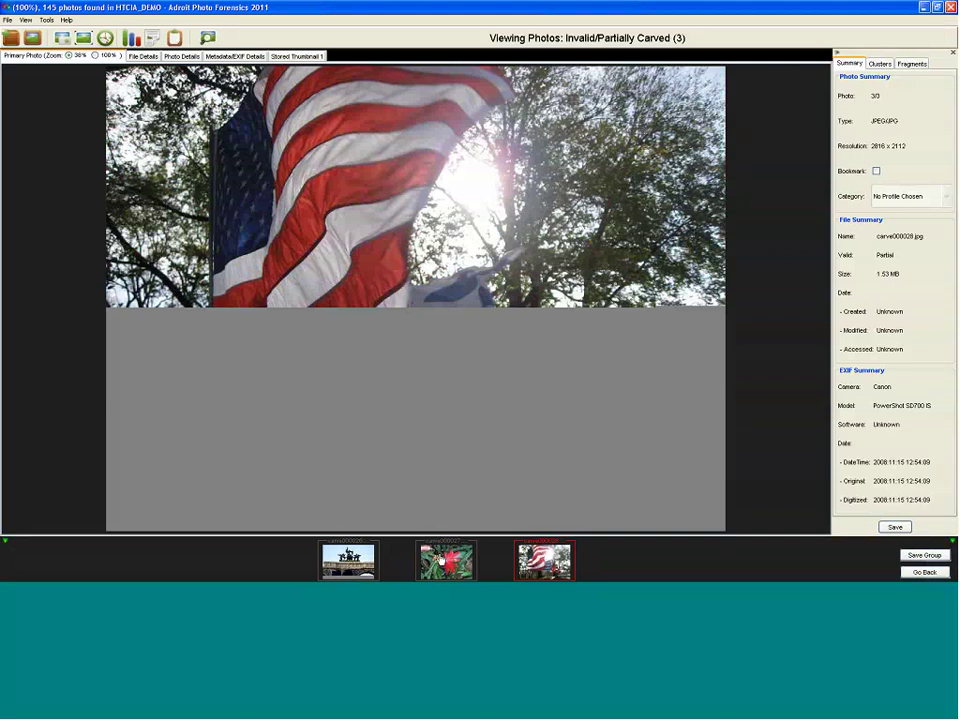
click(440, 562)
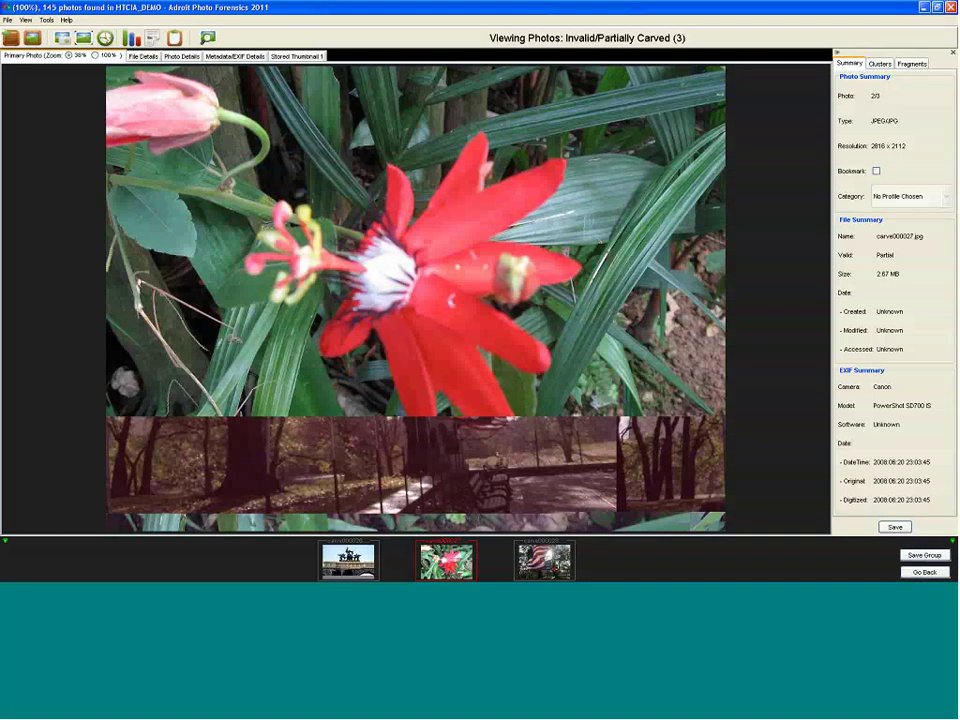
click(912, 64)
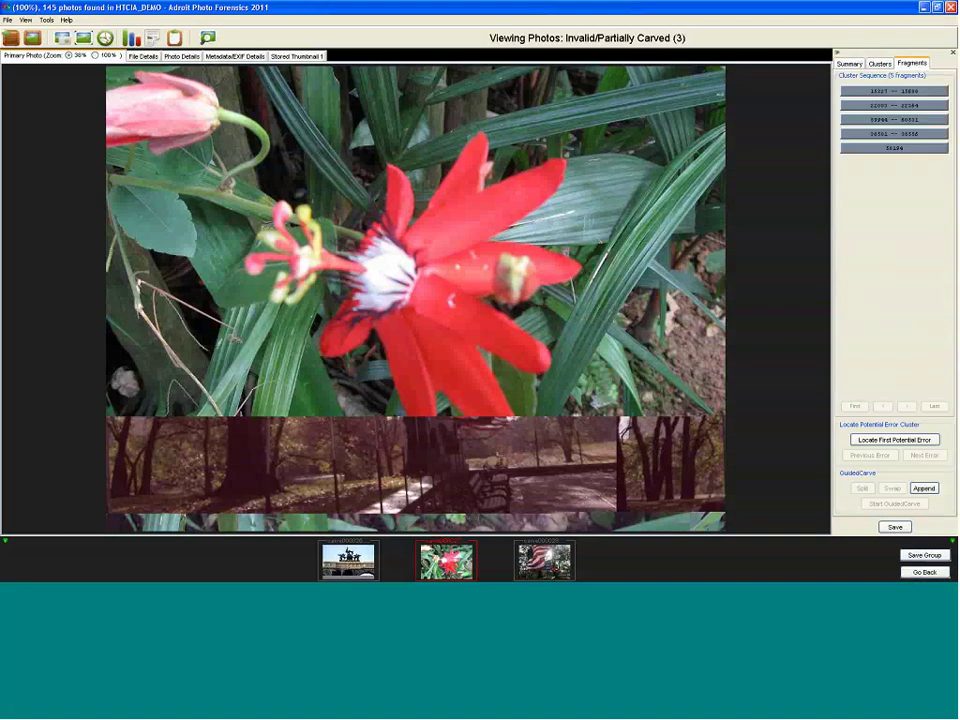
click(884, 441)
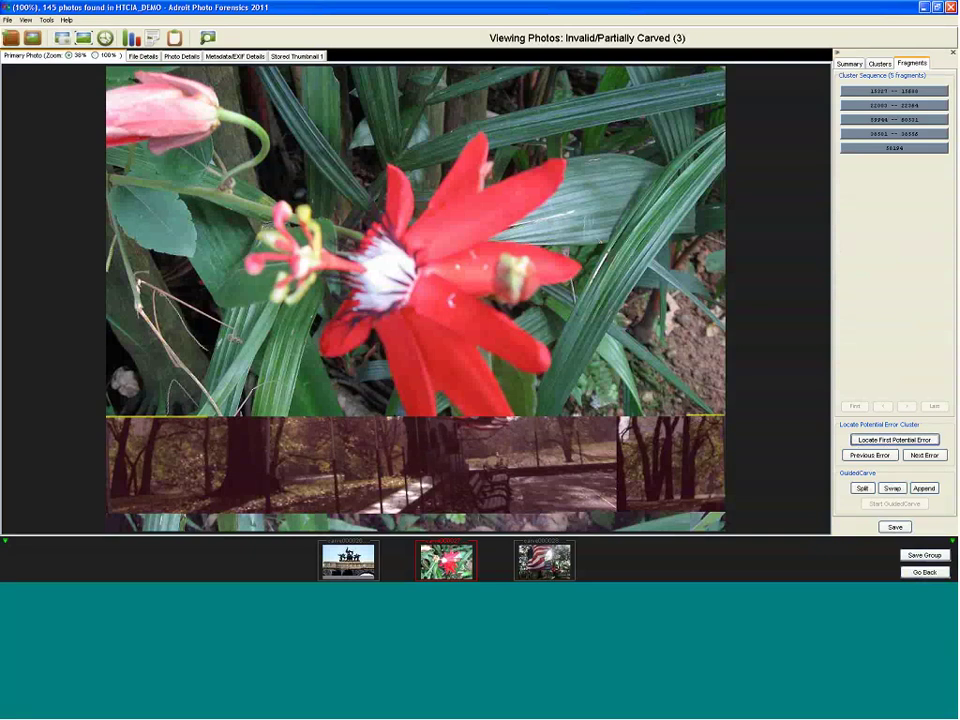
click(95, 55)
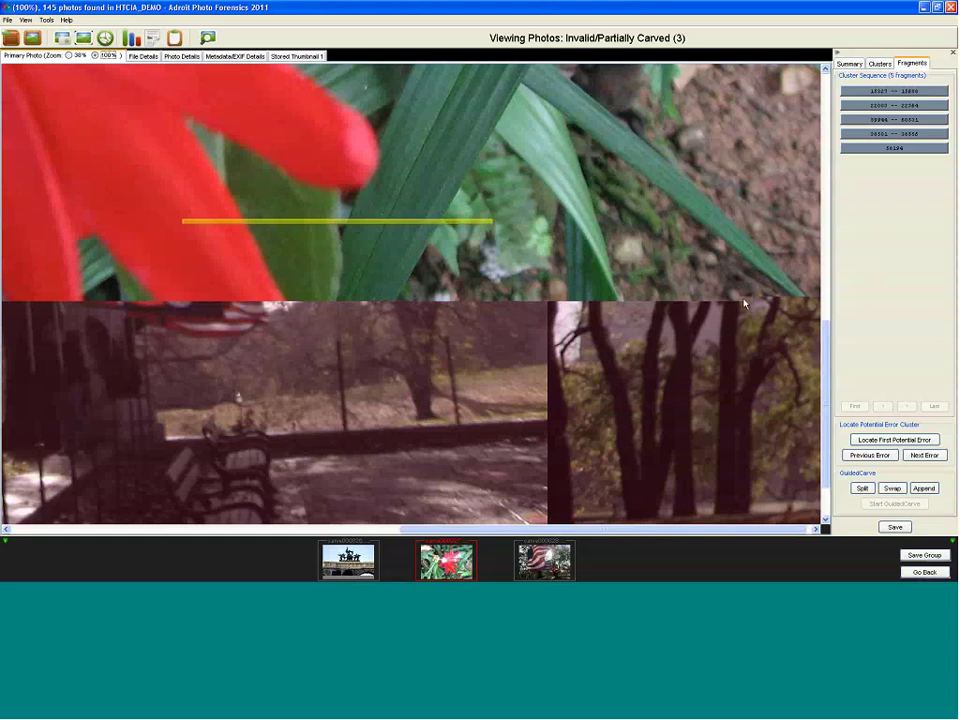
click(917, 443)
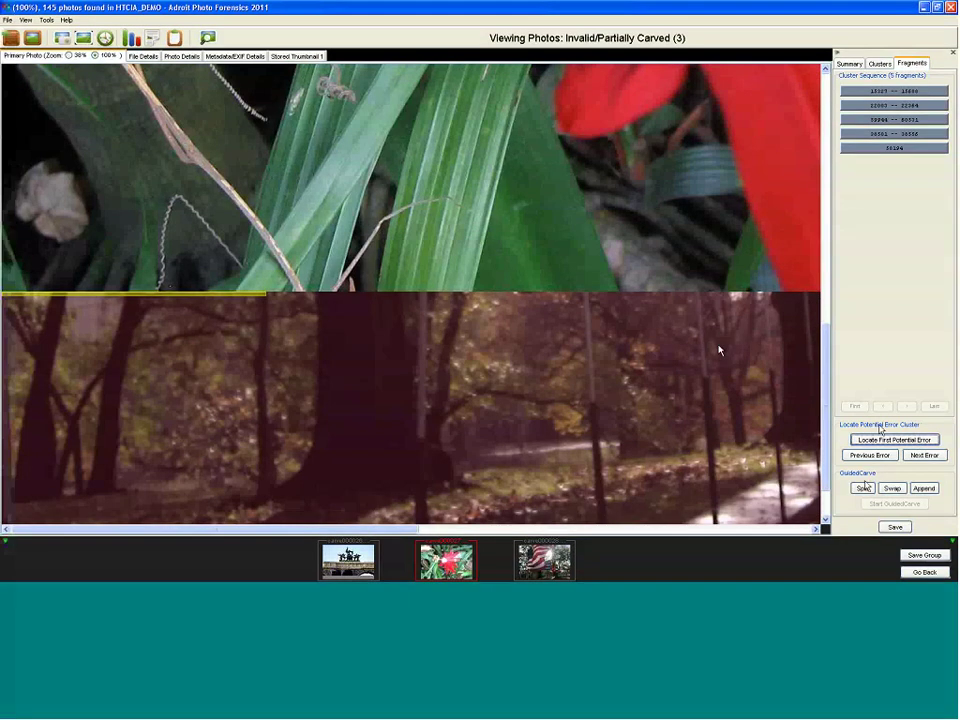
Split carve000027.jpg at the located error cluster and rebuild it with GuidedCarve
click(864, 488)
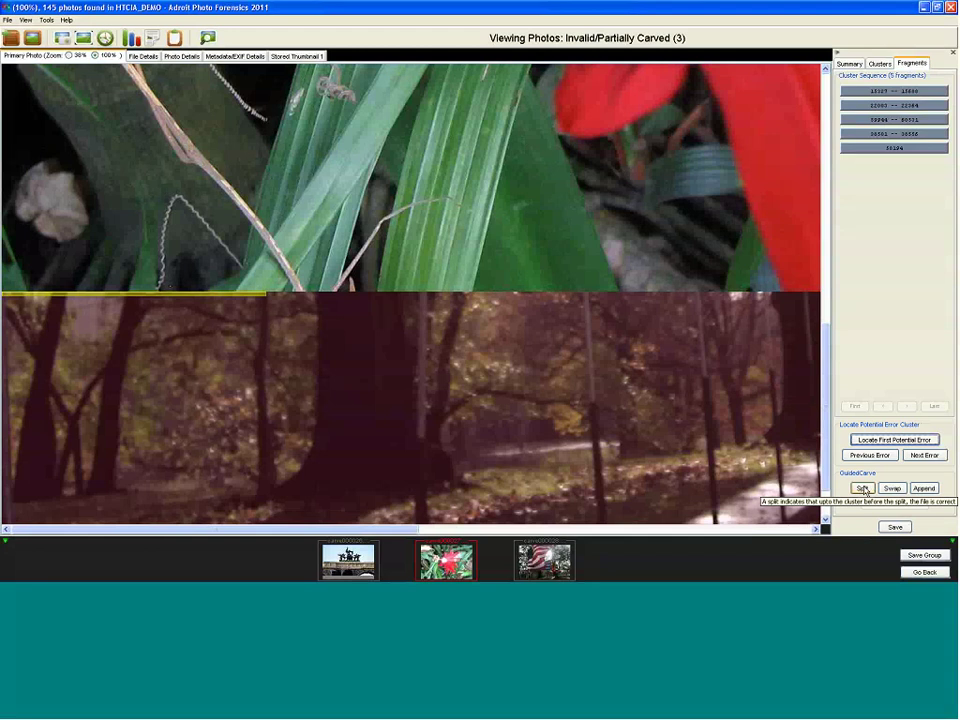
click(864, 488)
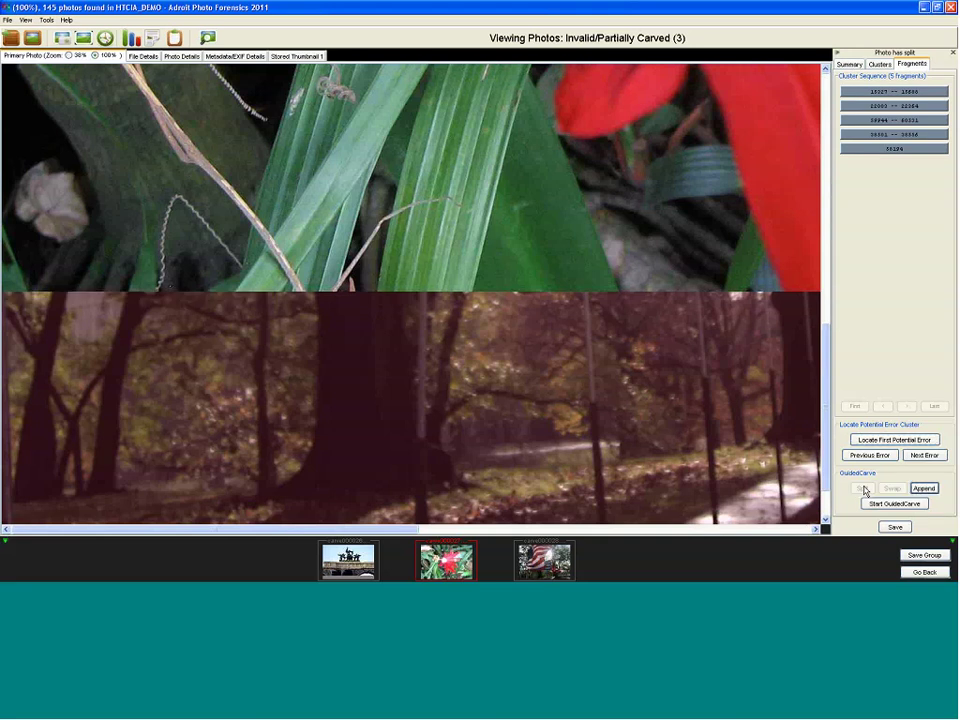
click(874, 505)
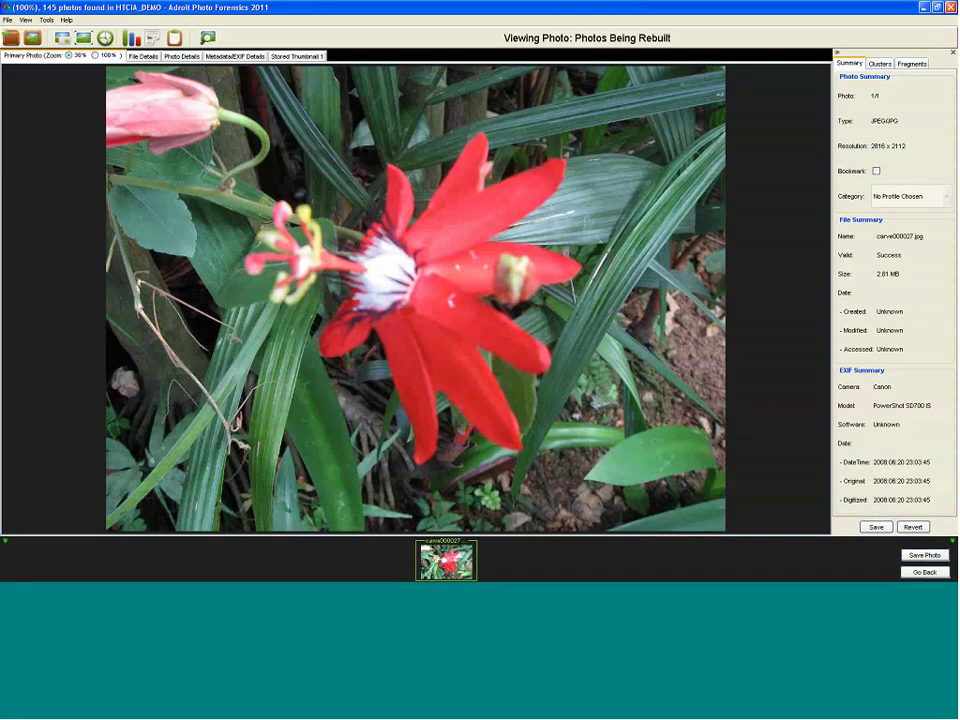
Check the validity line and cluster ranges in the file details of the rebuilt carve000027.jpg, and return to the primary photo
click(143, 56)
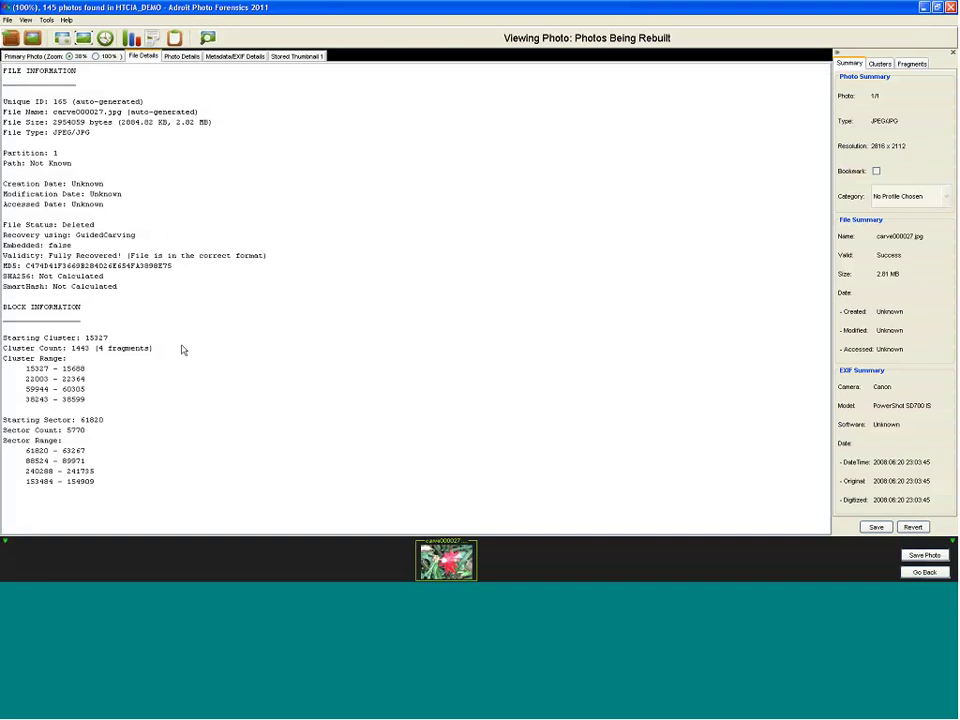
drag(3, 255, 270, 261)
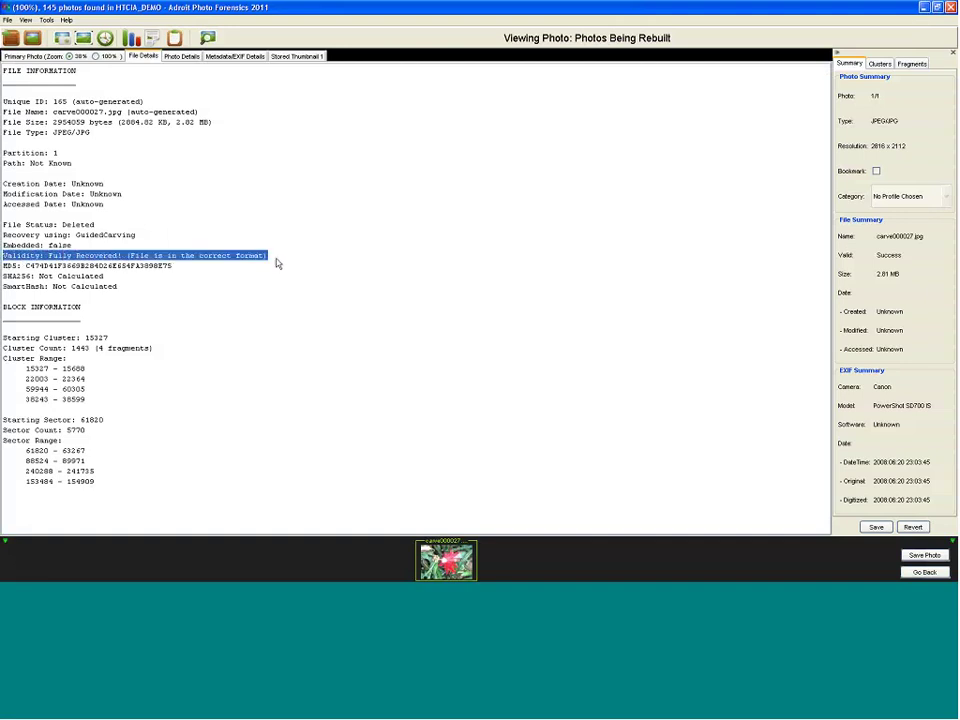
click(259, 273)
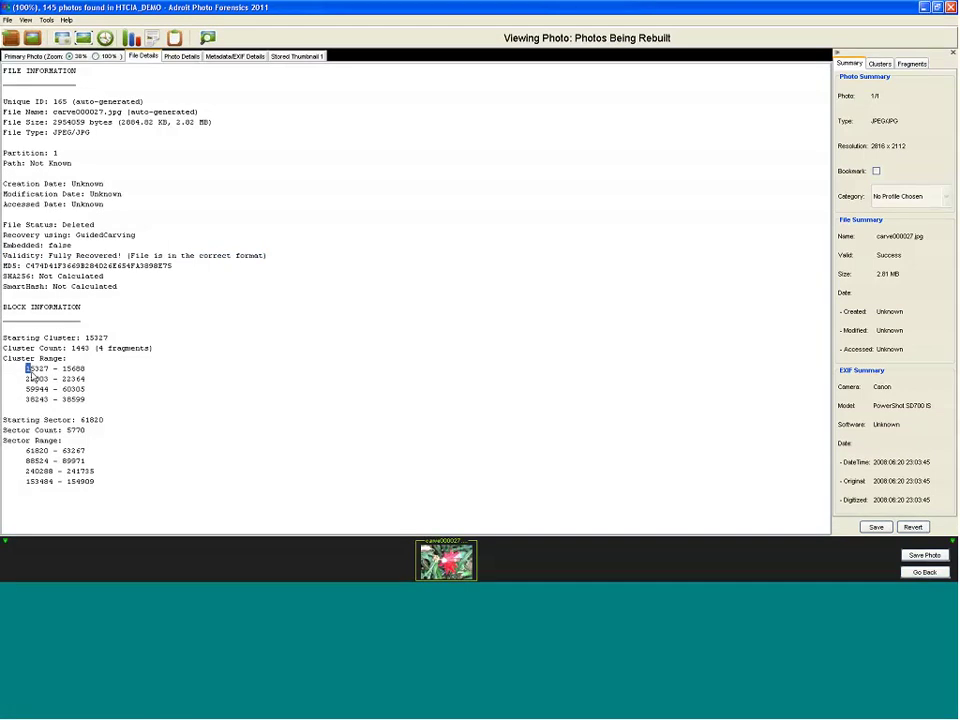
drag(28, 370, 110, 404)
click(110, 404)
drag(27, 394, 55, 398)
drag(30, 398, 54, 405)
click(6, 56)
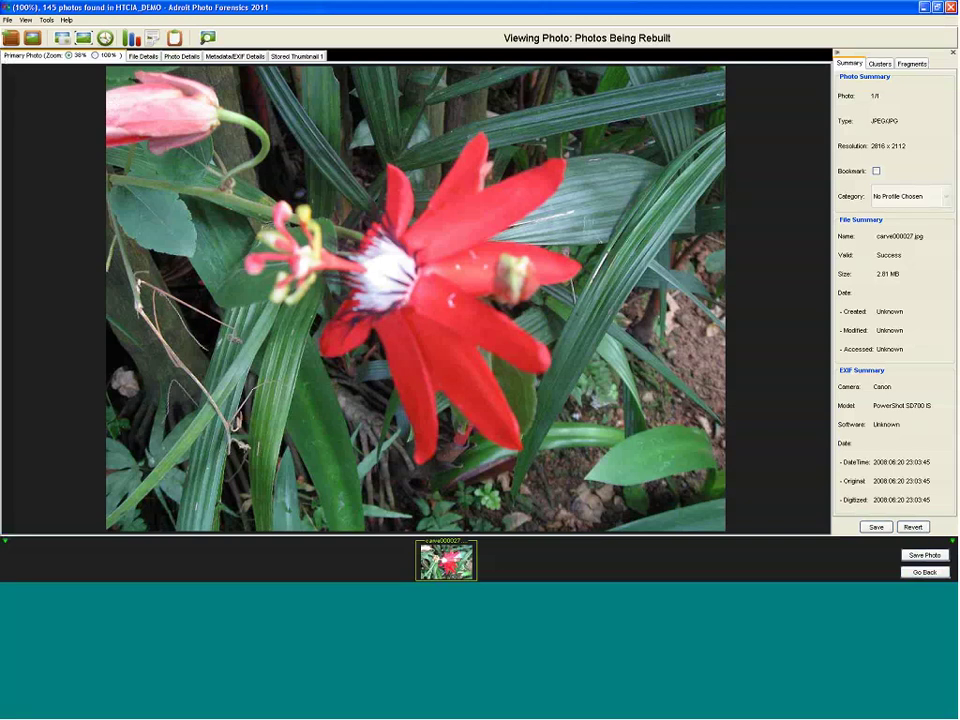
Return to the gallery, check the GuidedCarved photos, and open carve000026.jpg from the Invalid/Partially Carved photos
click(925, 573)
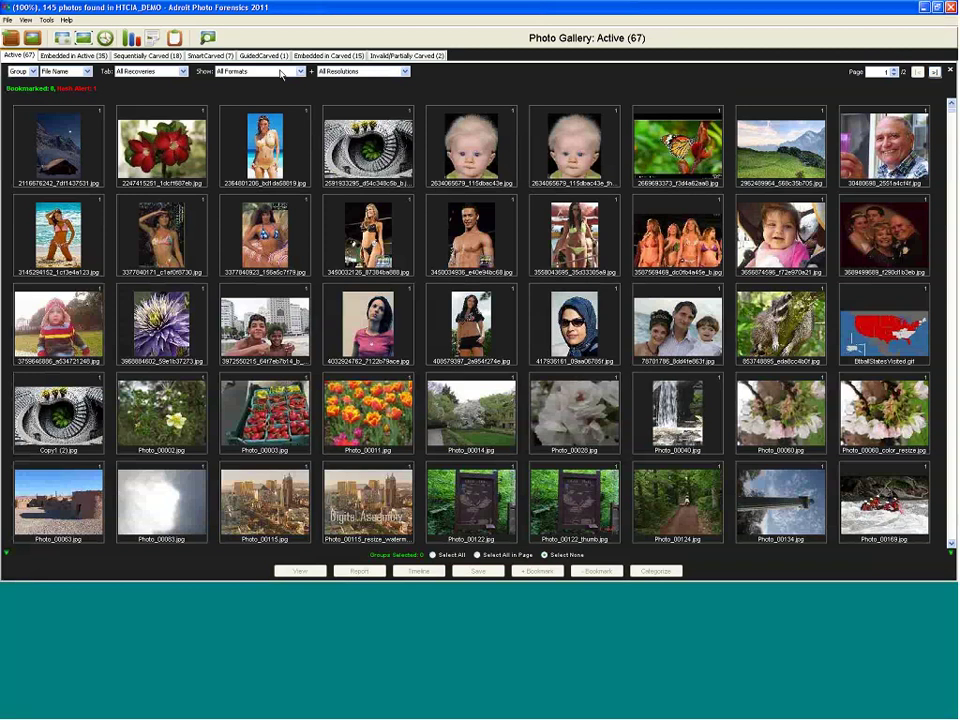
click(263, 55)
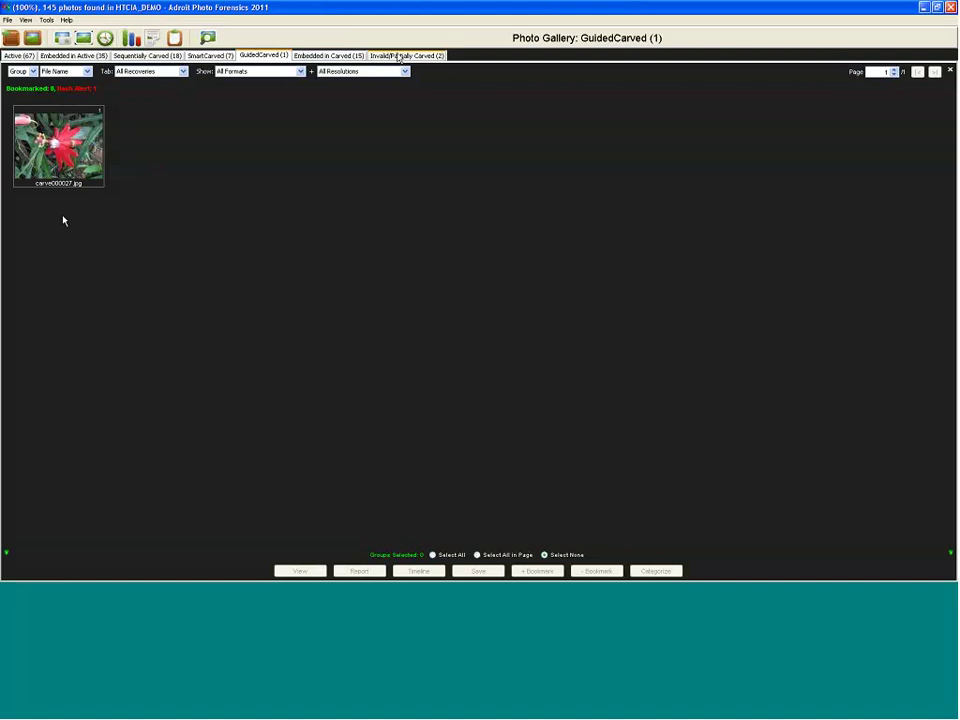
click(399, 56)
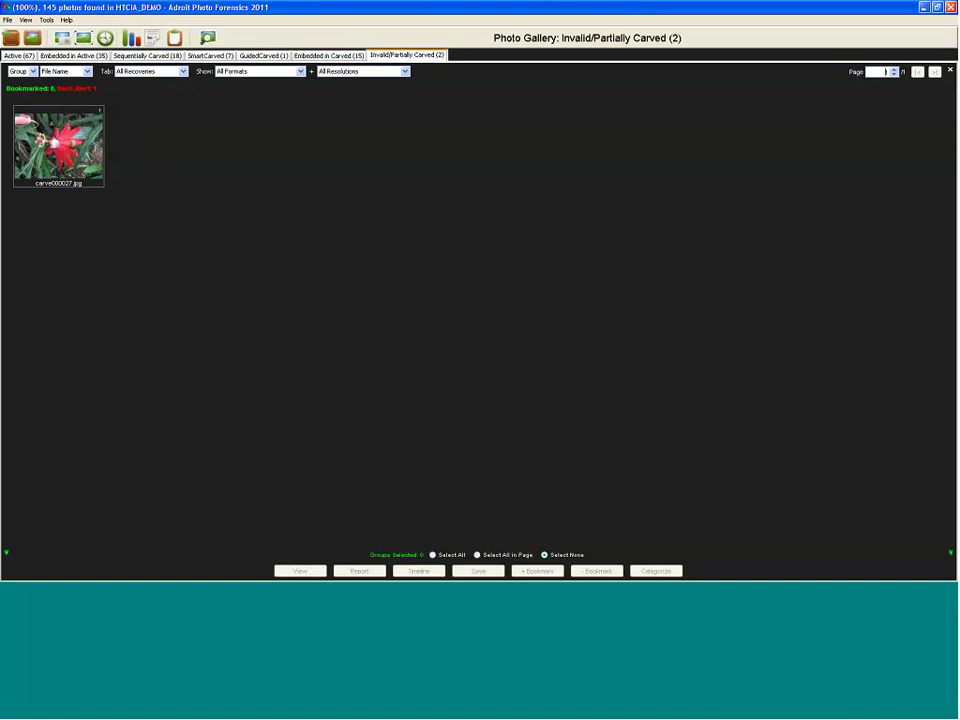
click(33, 147)
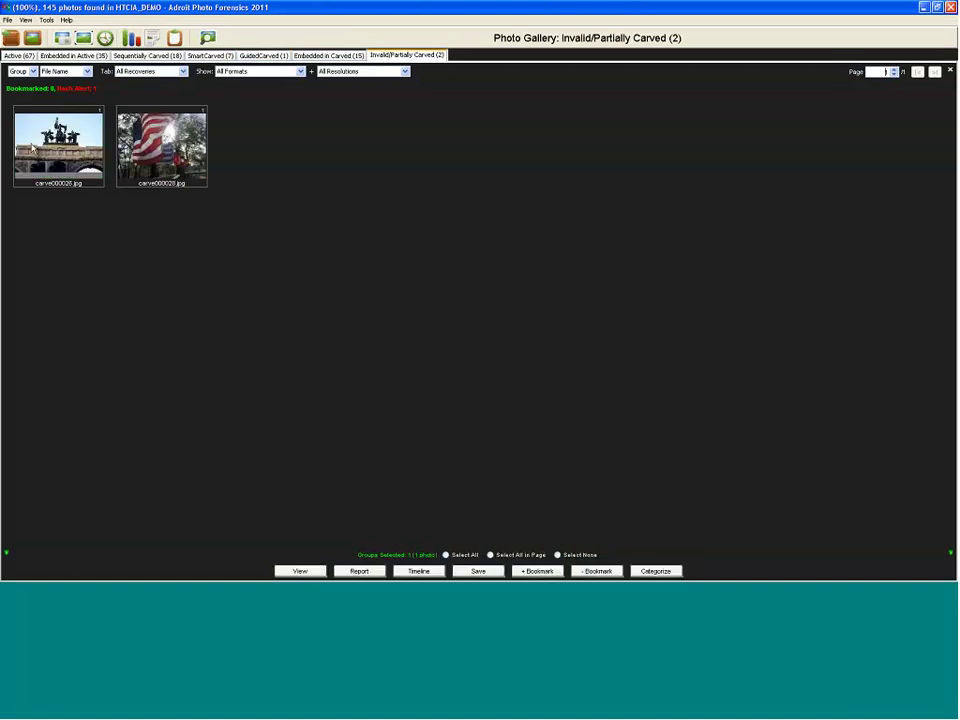
double_click(33, 147)
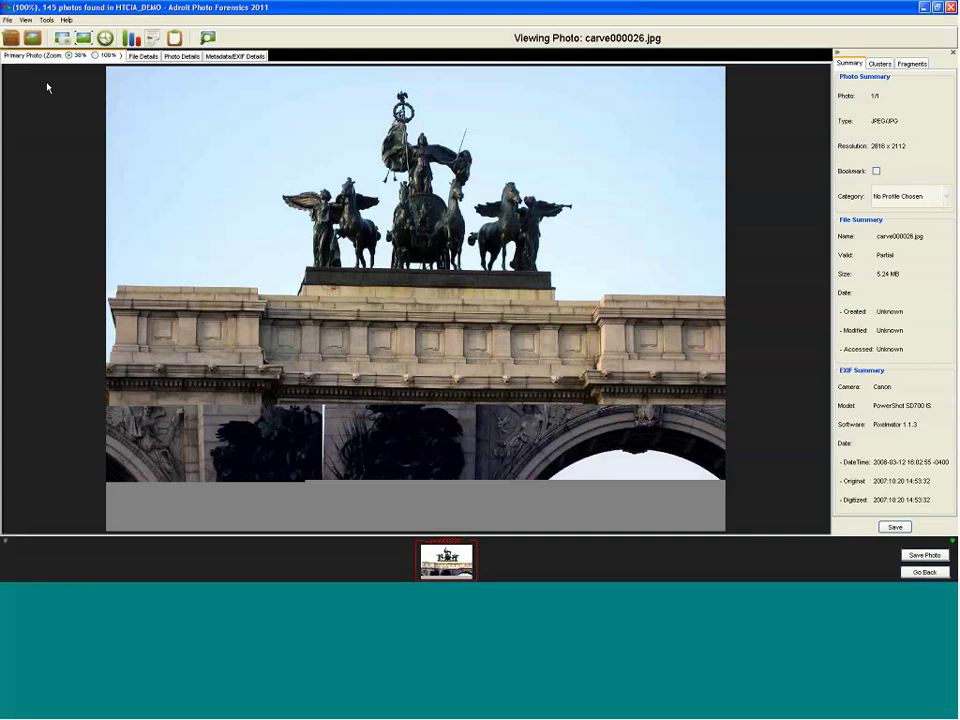
Split carve000026.jpg at the cluster where the image breaks below the cornice, inspected at 100% zoom, and rebuild it with GuidedCarve
click(97, 56)
drag(826, 150, 826, 175)
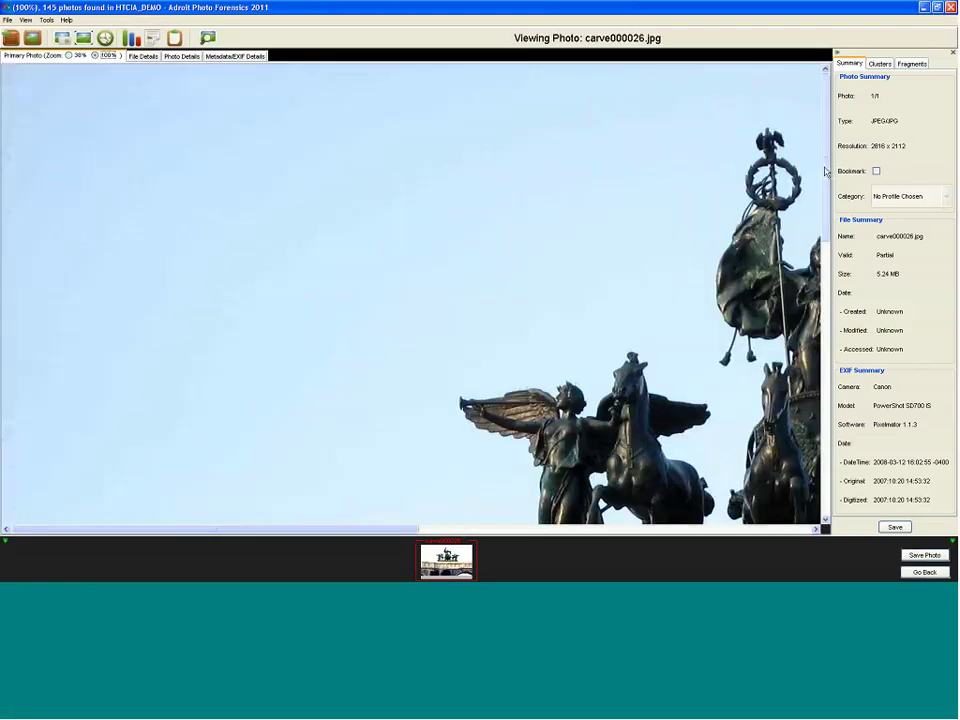
drag(865, 371, 808, 416)
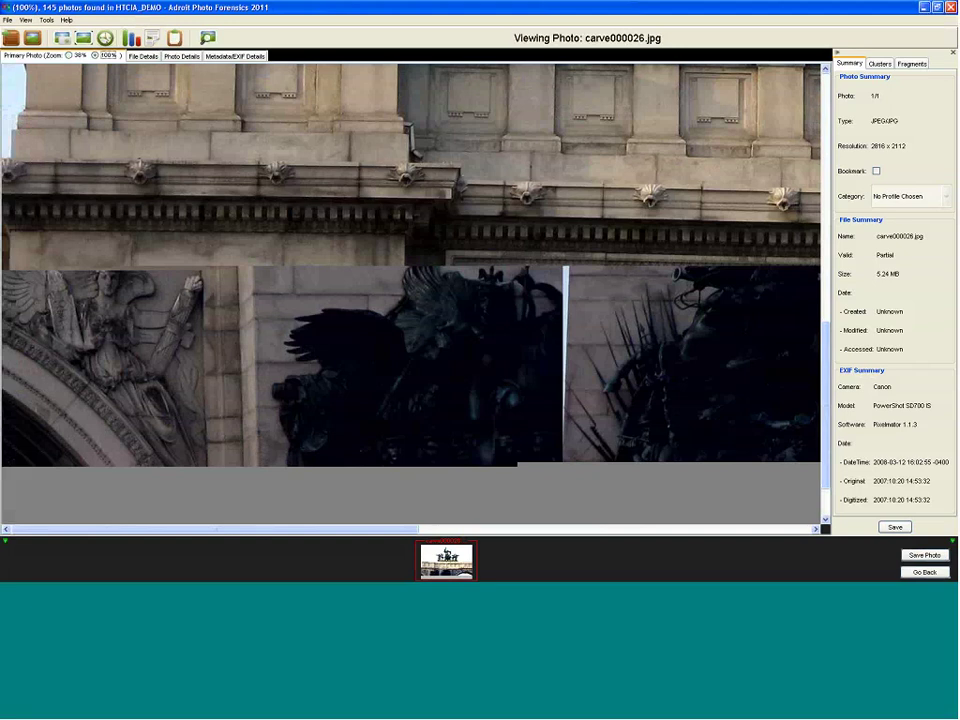
click(118, 272)
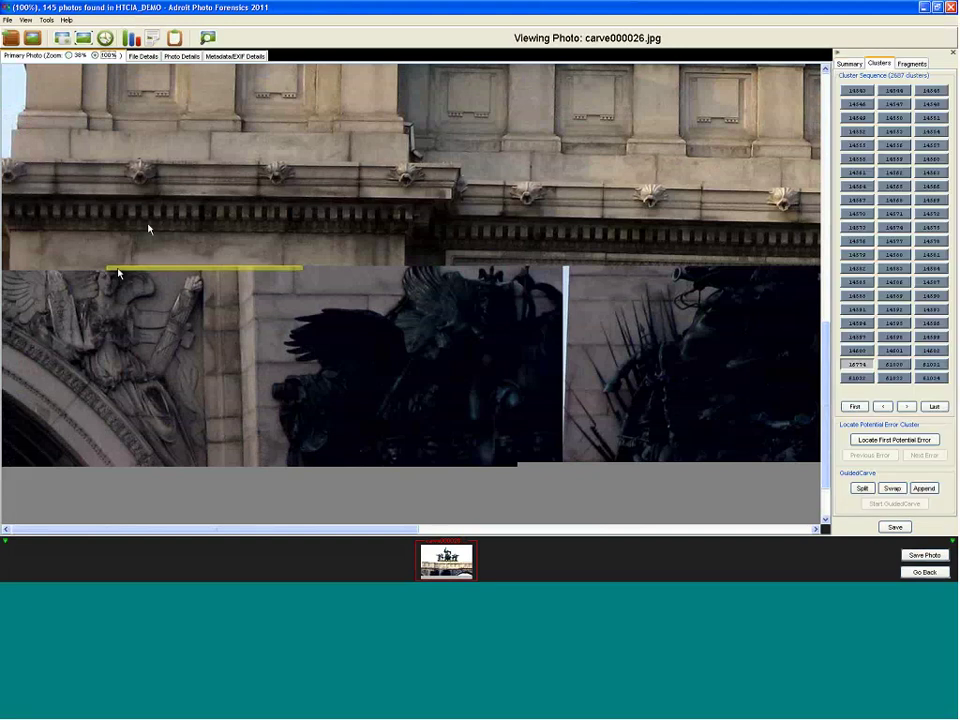
click(860, 488)
click(878, 505)
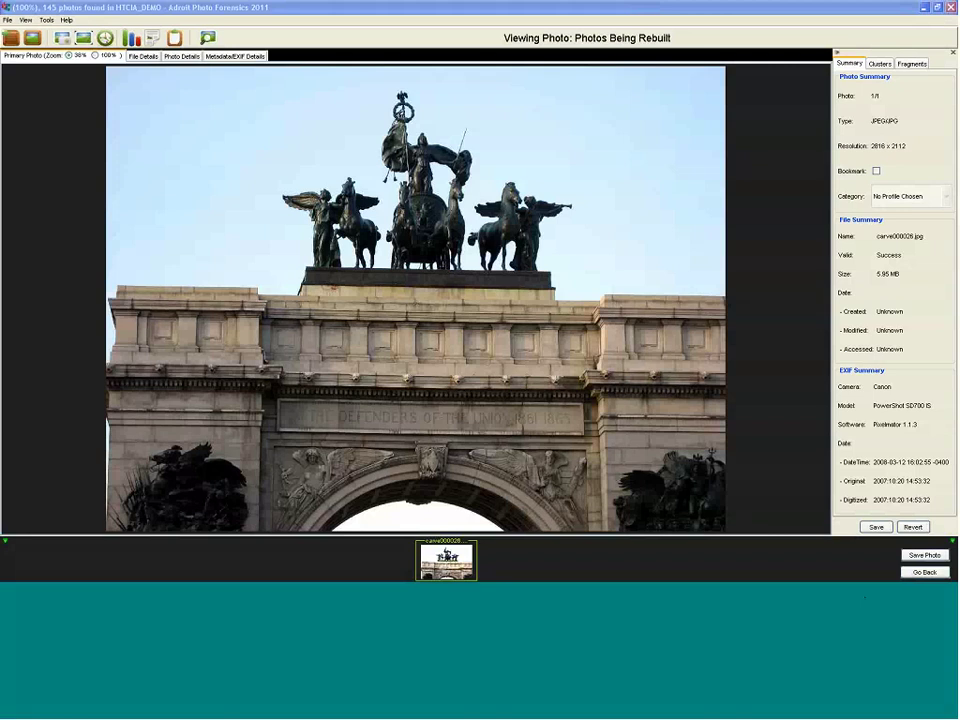
Go back to the gallery and open the remaining Invalid/Partially Carved photo, carve000028.jpg
click(924, 572)
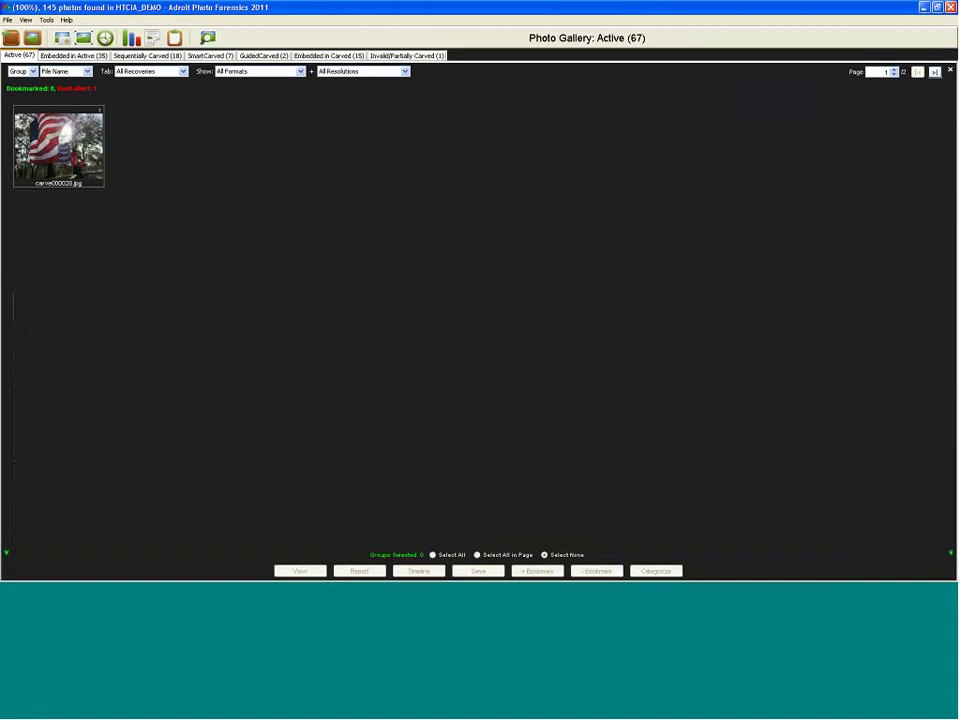
click(407, 55)
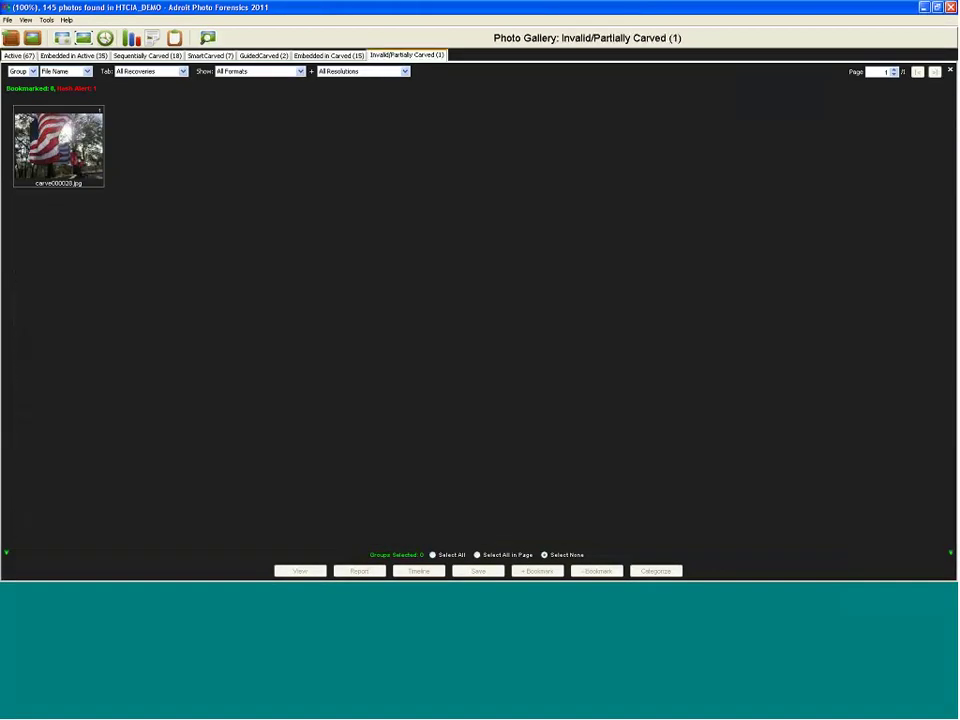
double_click(36, 147)
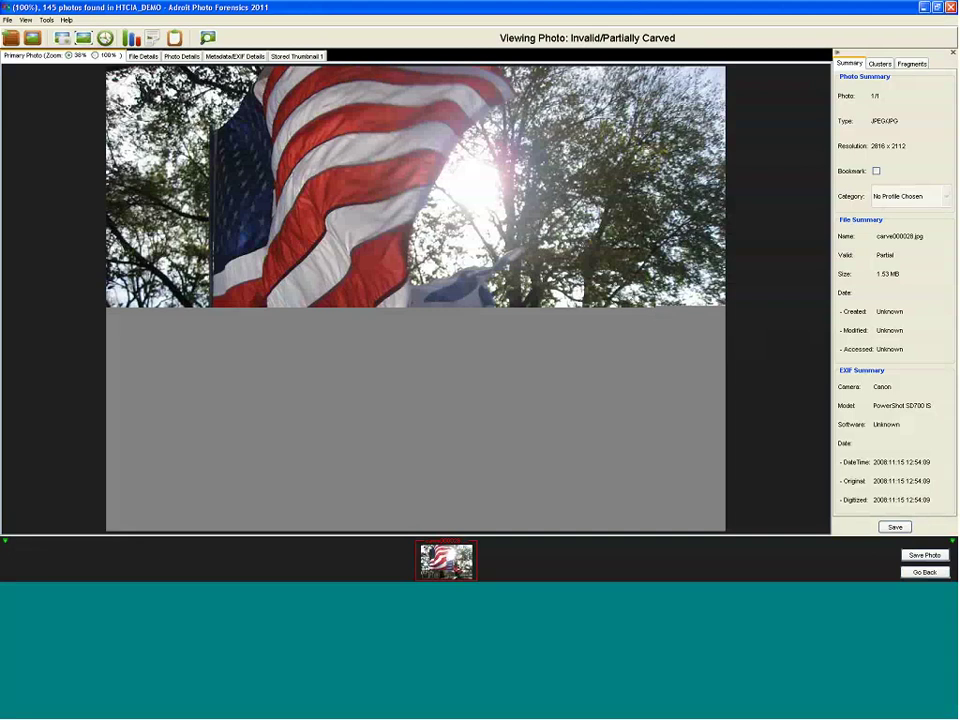
Start appending clusters after the last fragment of carve000028.jpg, with the cluster amount to select set to 10
click(911, 64)
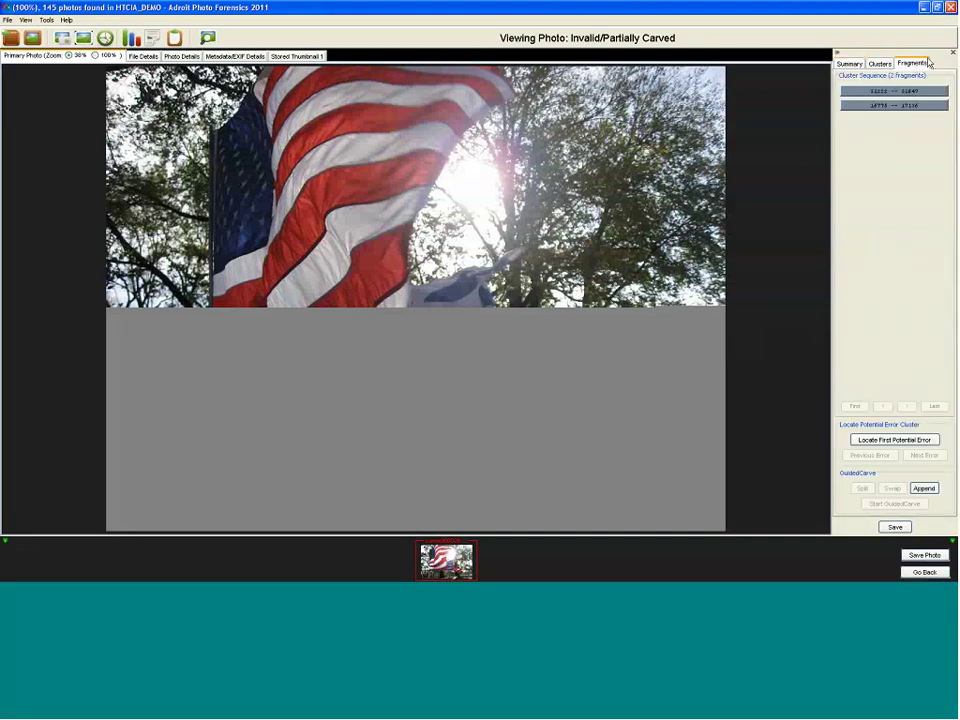
click(926, 489)
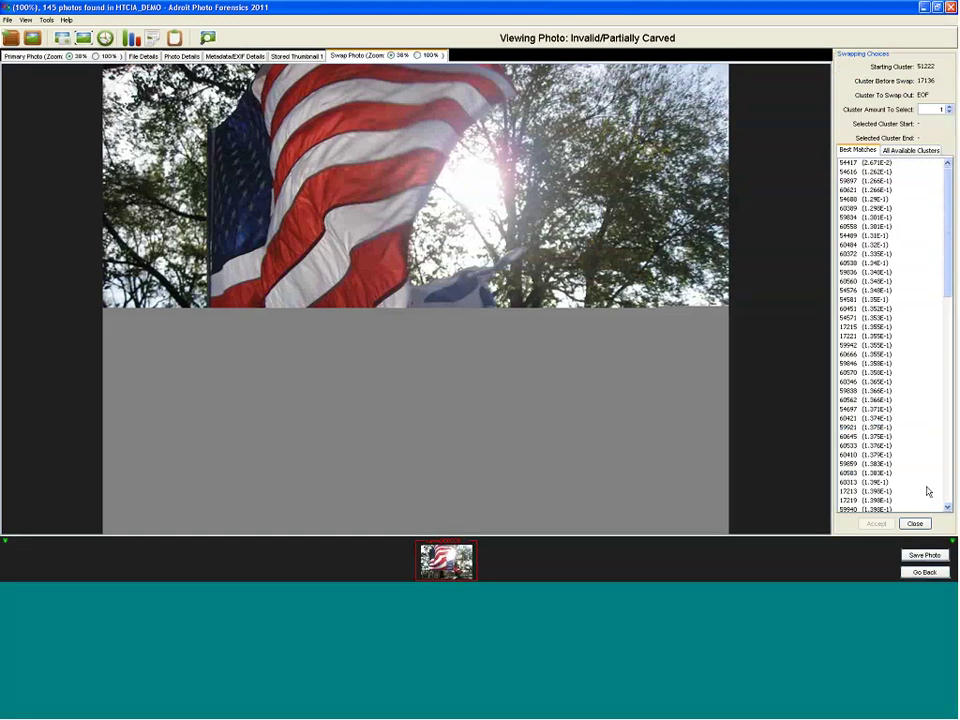
double_click(941, 108)
click(947, 111)
text(0)
Preview candidate clusters 17221 and 60560 at 100% zoom where the recovered image of carve000028.jpg ends
click(418, 56)
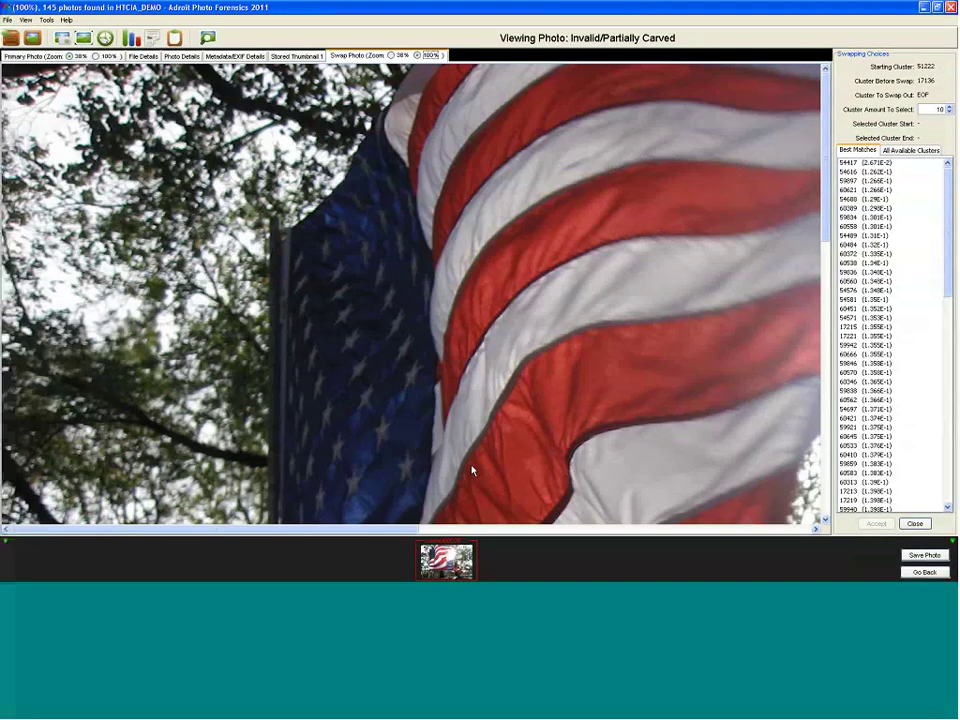
drag(326, 530, 724, 543)
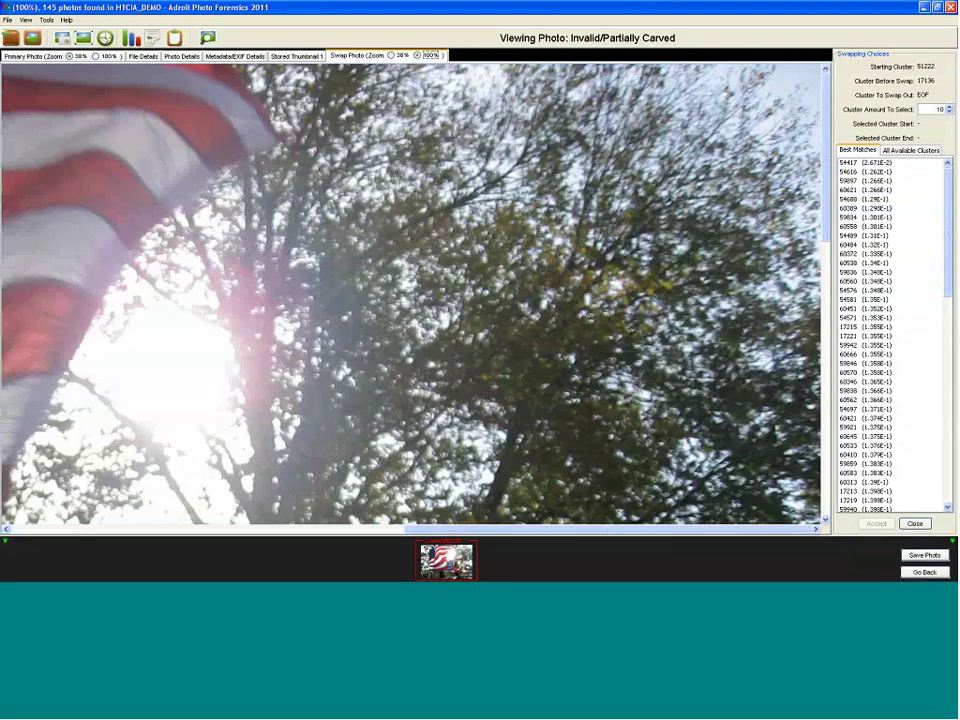
drag(826, 226, 855, 425)
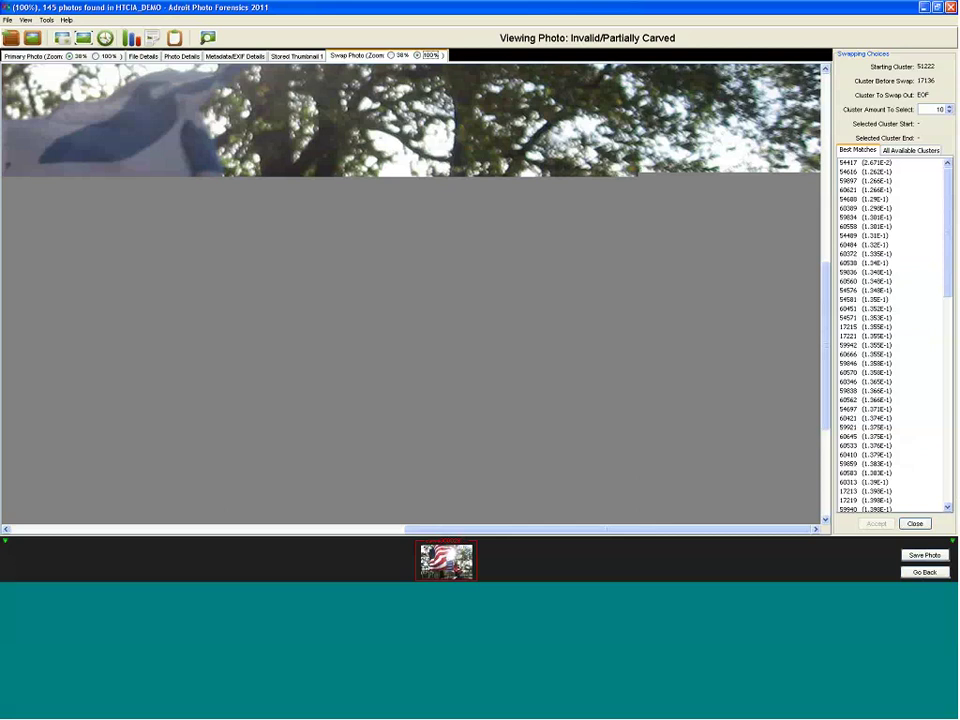
click(865, 336)
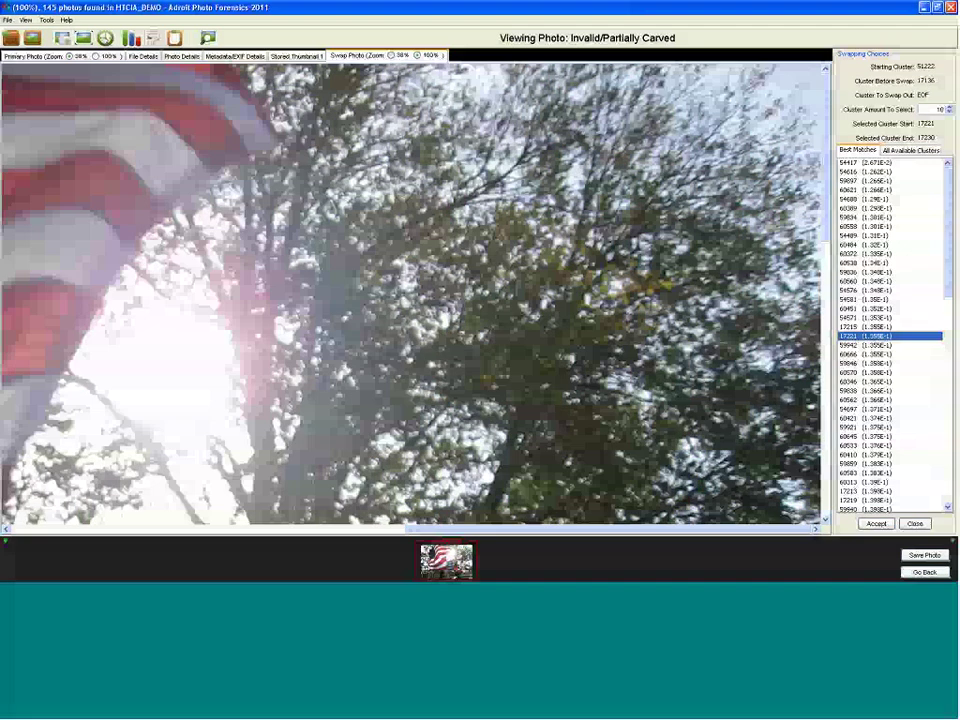
scroll(824, 392, down, 5)
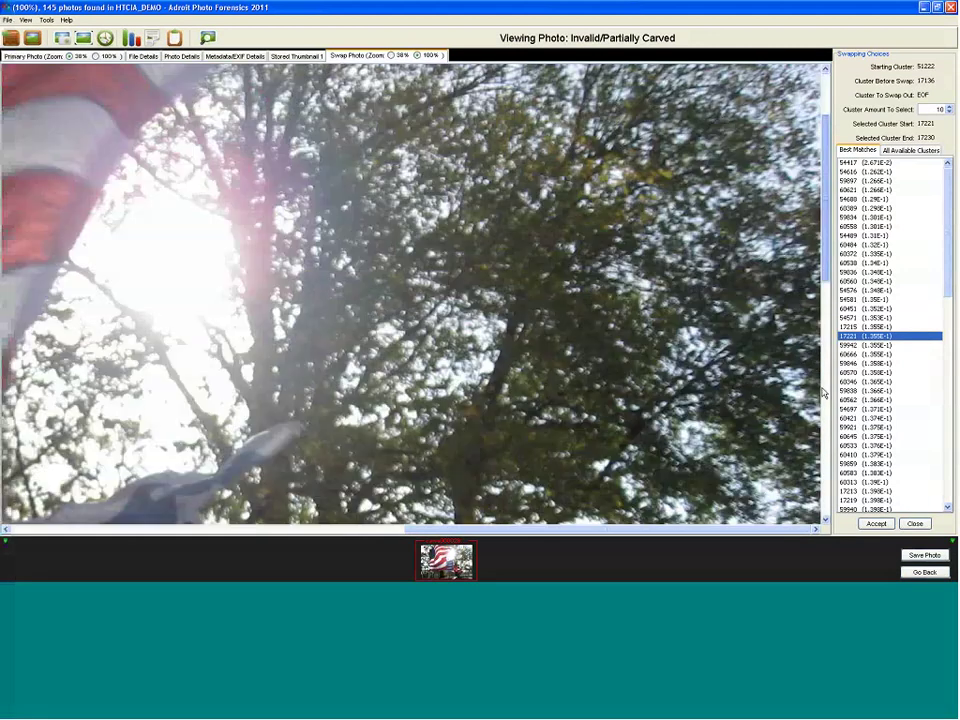
drag(824, 392, 823, 364)
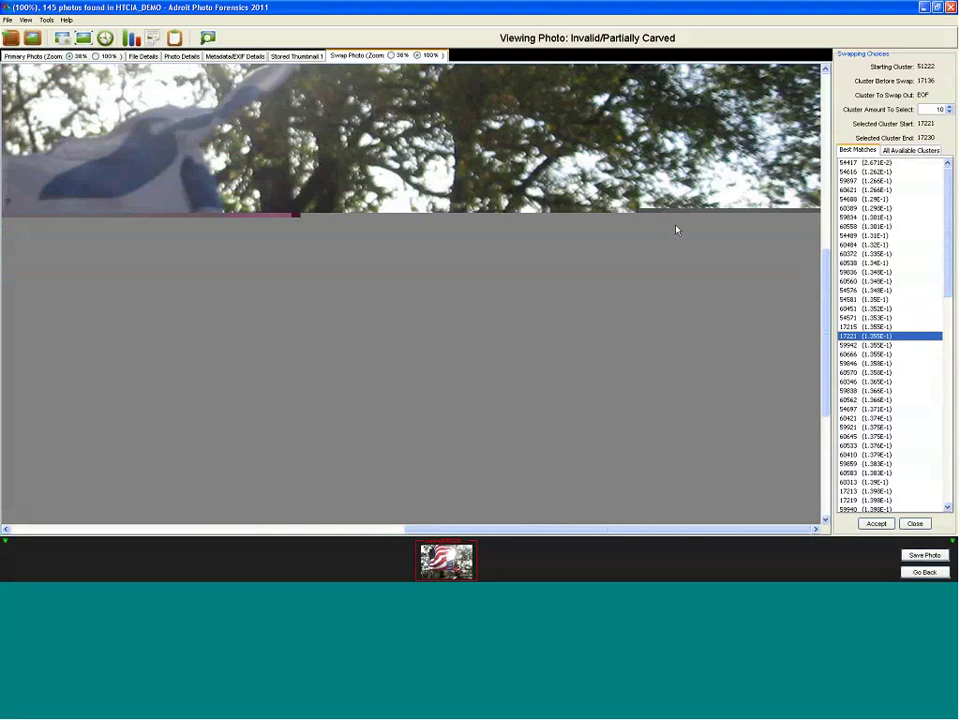
click(848, 281)
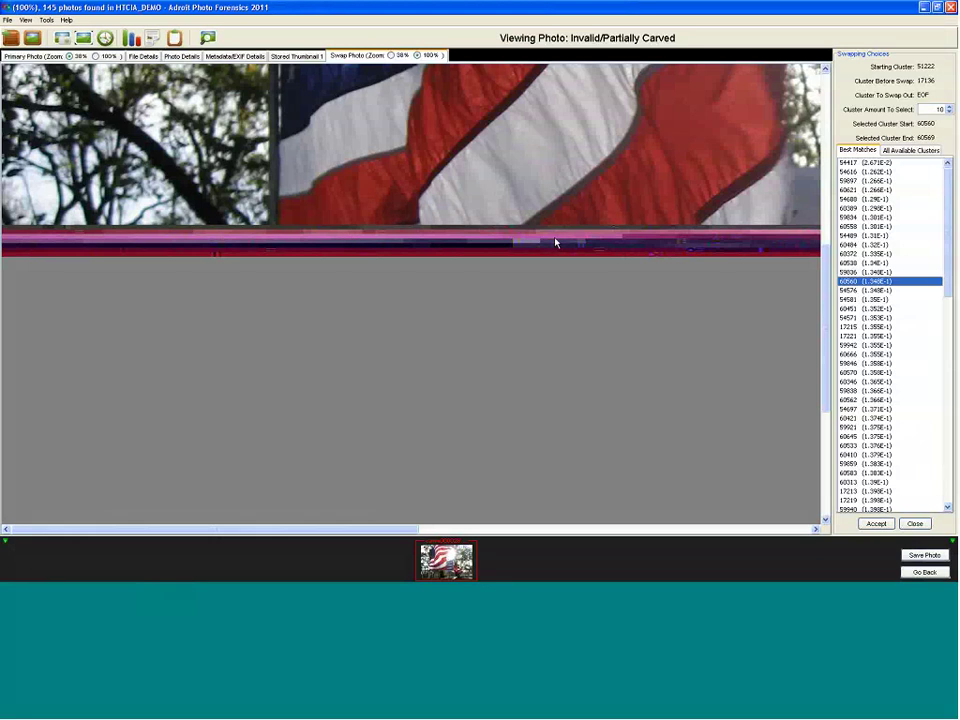
Append the best-matching clusters starting at 54417 after checking the join in the preview, and rebuild the photo with GuidedCarve
click(880, 163)
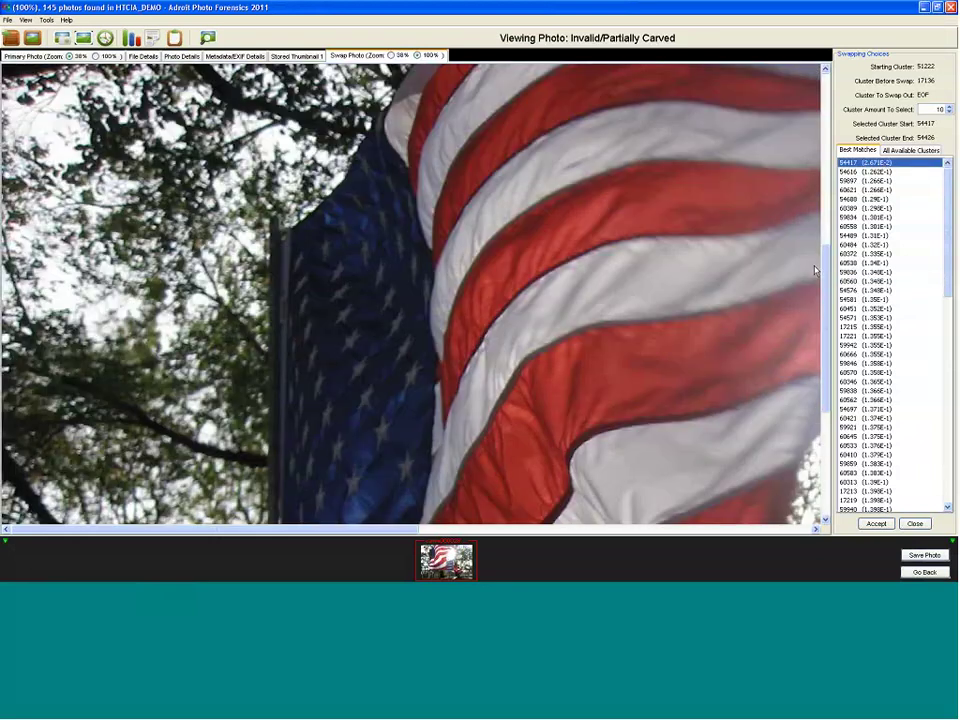
drag(822, 268, 826, 400)
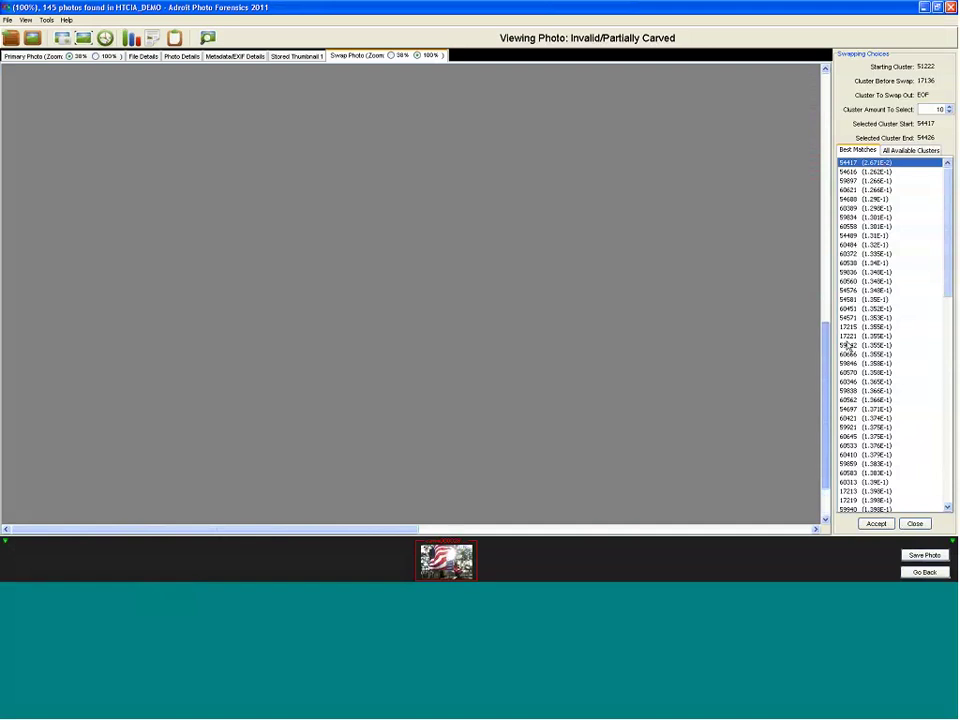
drag(414, 530, 828, 380)
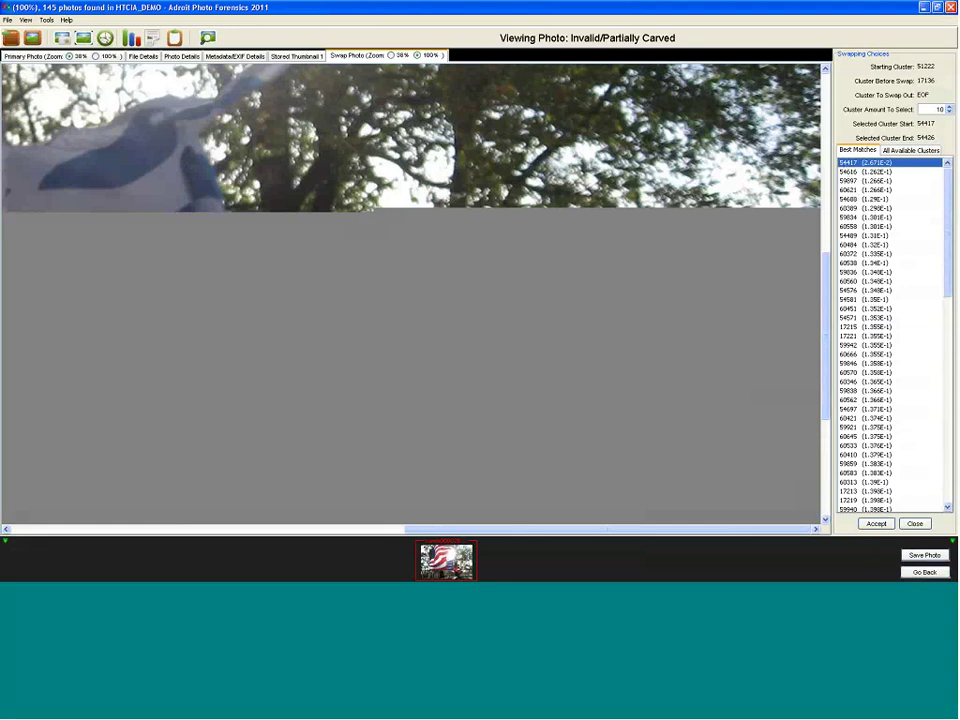
click(874, 521)
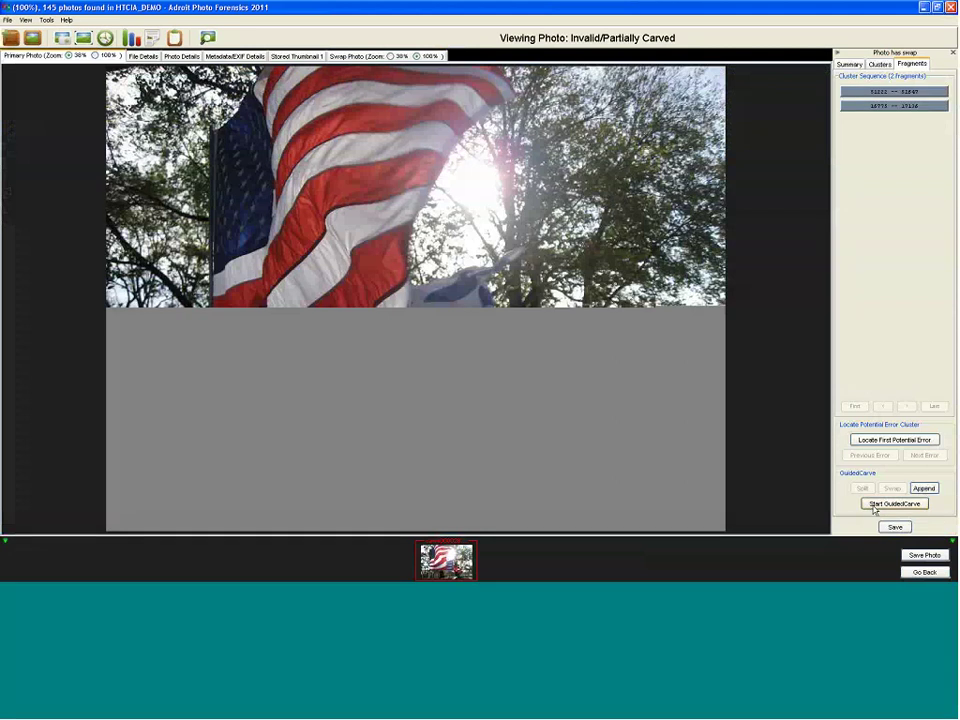
click(872, 504)
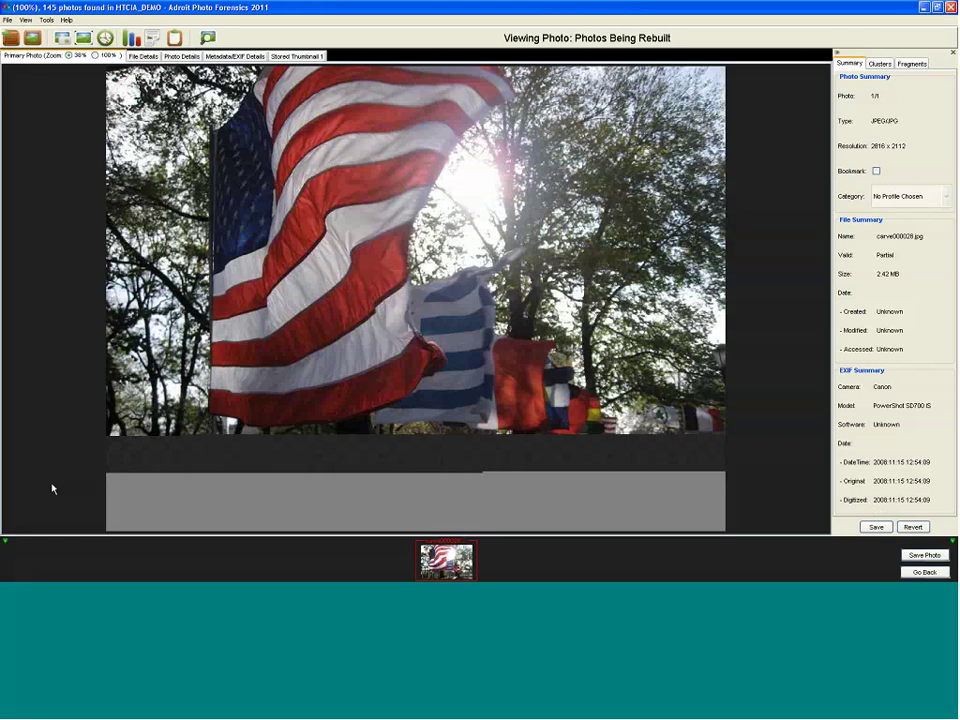
Split carve000028.jpg at cluster 54779, where the image breaks below the flag, inspected at 100% zoom, and rebuild it with GuidedCarve
click(101, 56)
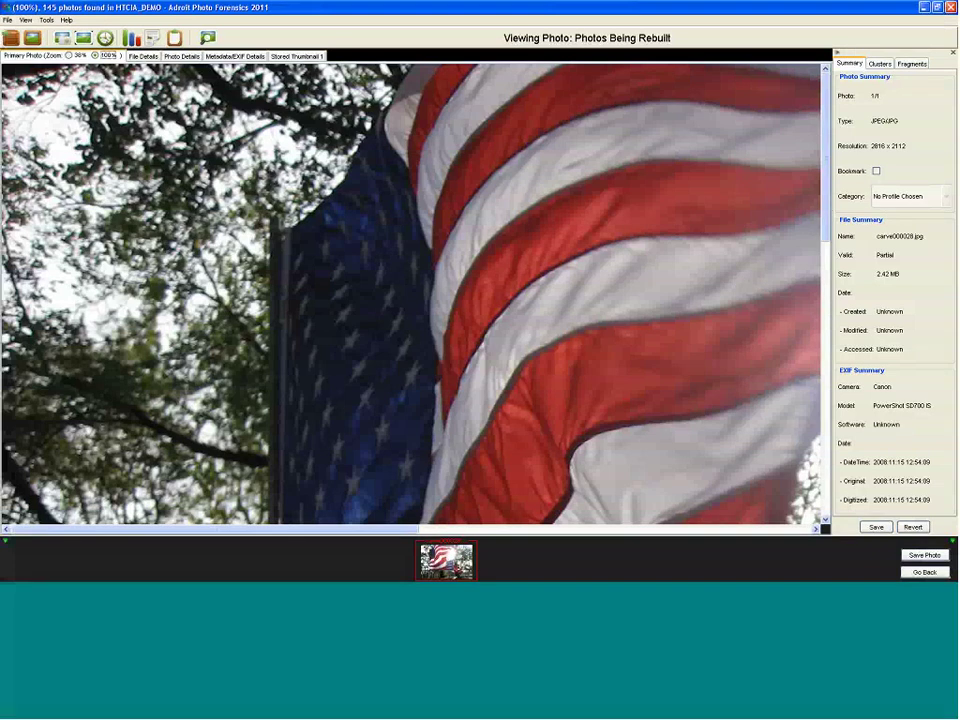
scroll(830, 288, down, 2)
scroll(830, 288, down, 5)
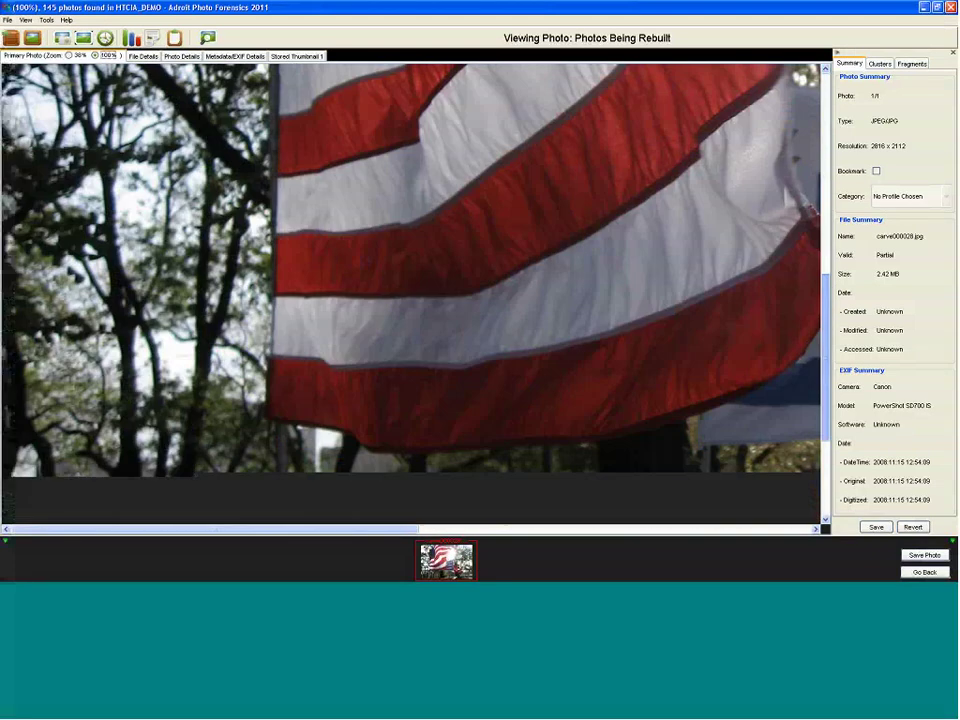
click(195, 480)
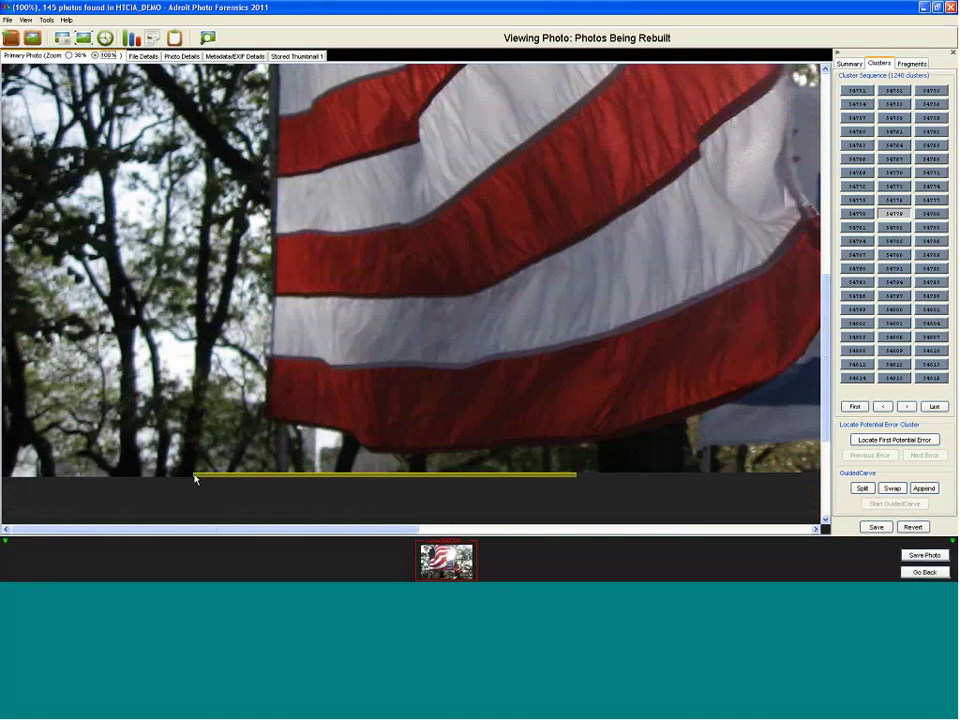
click(858, 489)
click(884, 506)
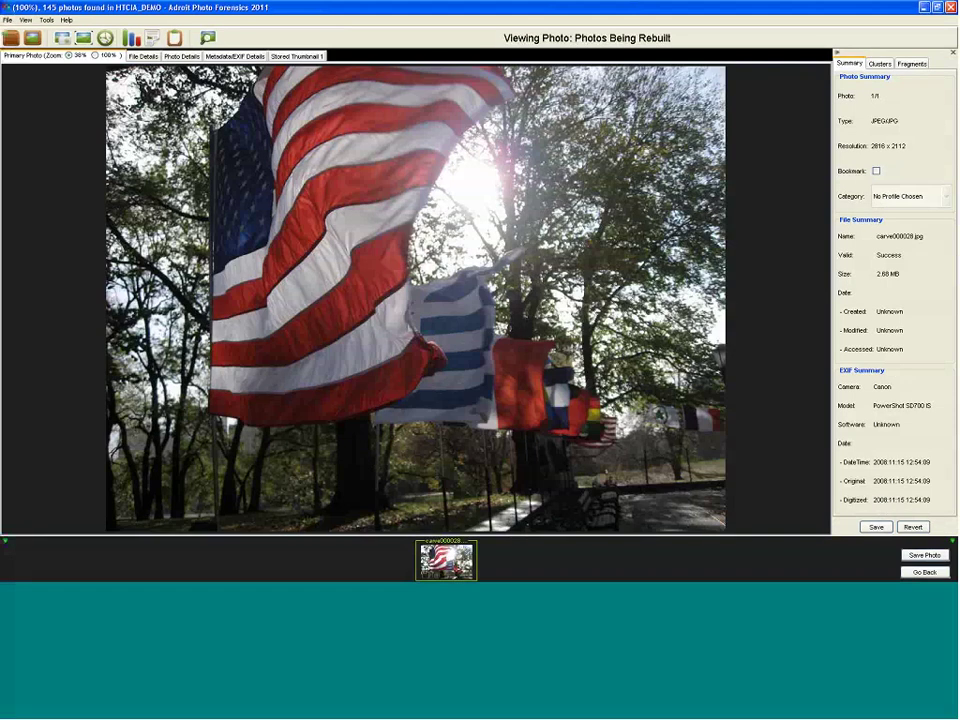
Examine the file details of the rebuilt carve000028.jpg, checking its validity and the cluster ranges of its fragments
click(143, 56)
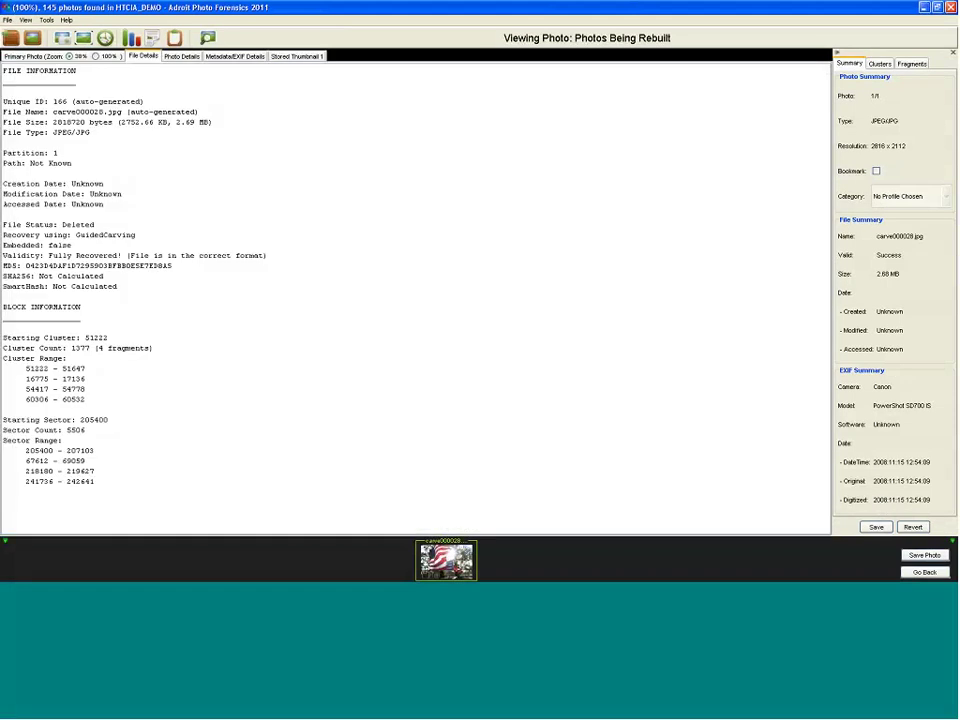
drag(77, 257, 223, 261)
click(284, 261)
drag(4, 366, 90, 401)
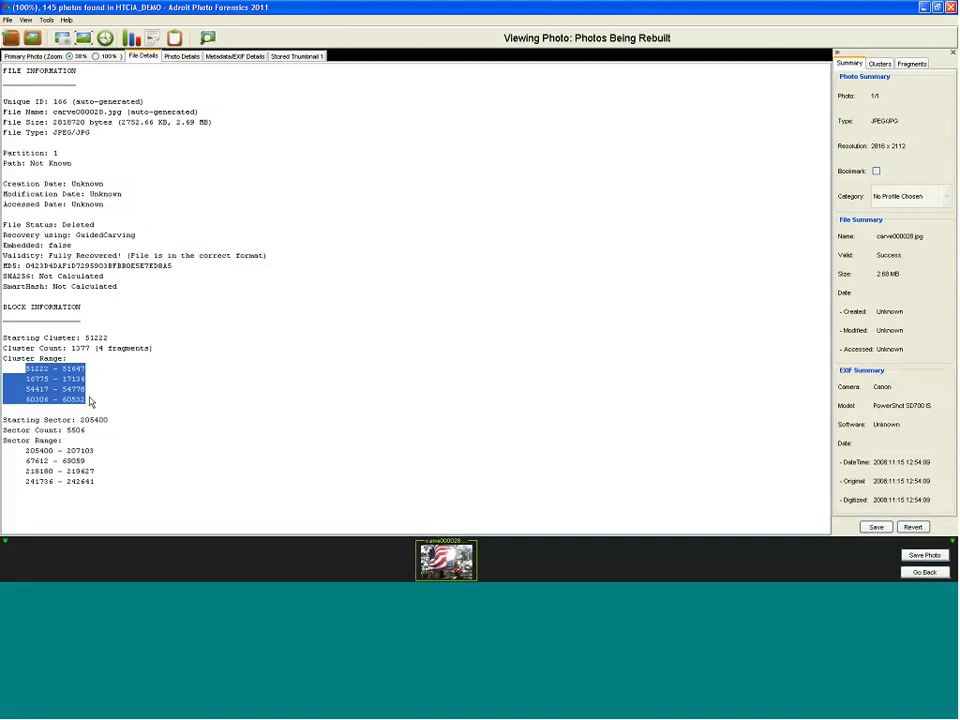
click(95, 396)
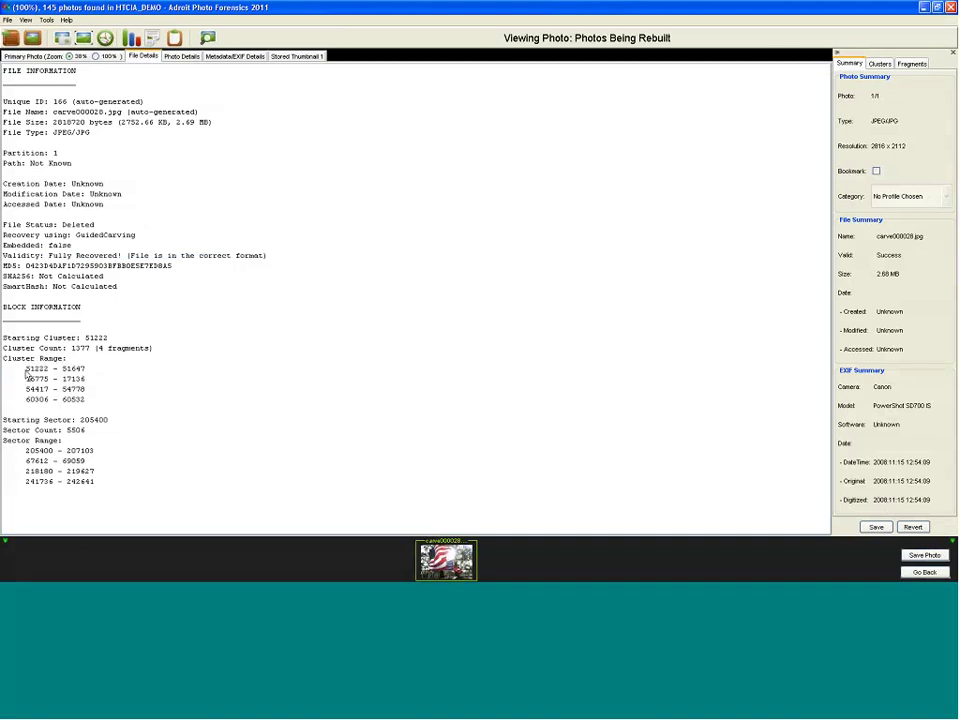
drag(27, 373, 55, 374)
drag(27, 379, 46, 386)
click(692, 430)
Return to the gallery and review the GuidedCarved and SmartCarved photos, ending on the GuidedCarved set
click(907, 573)
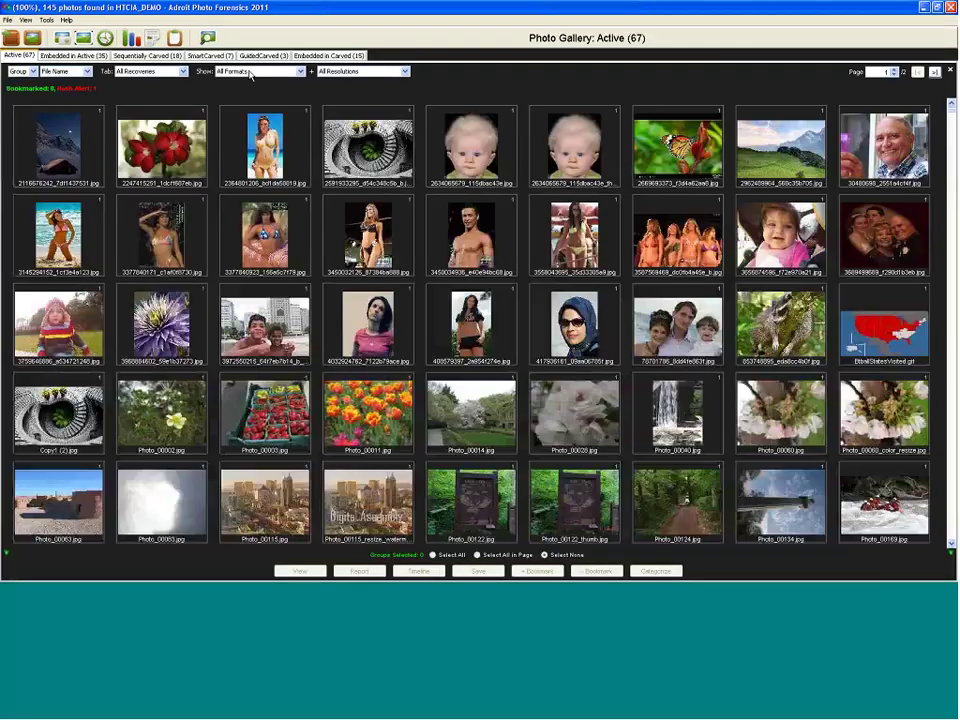
click(263, 55)
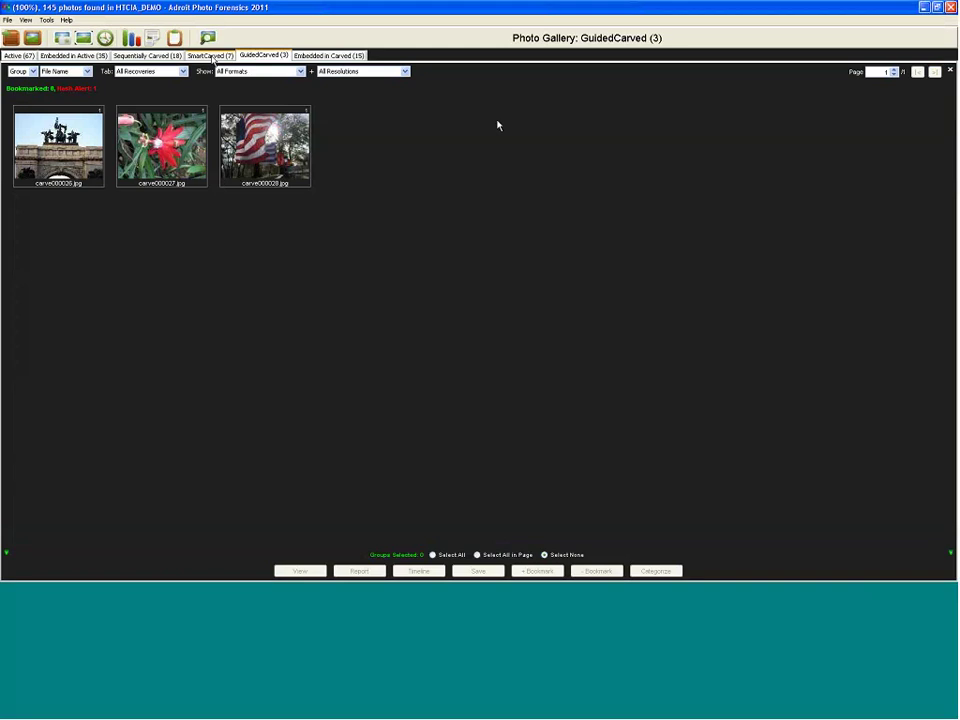
click(210, 56)
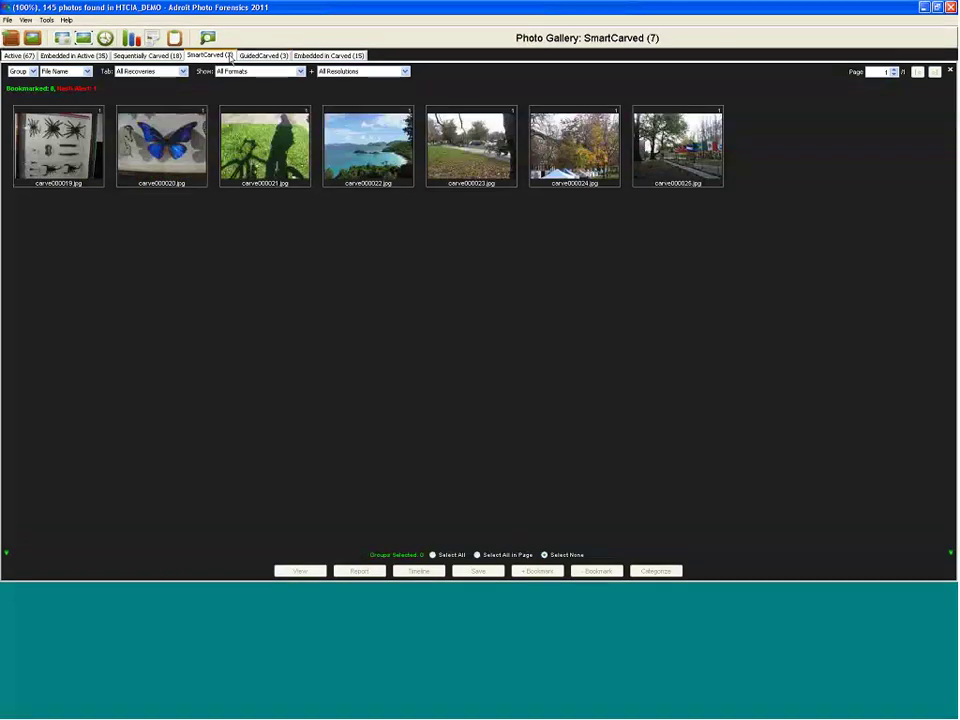
click(263, 56)
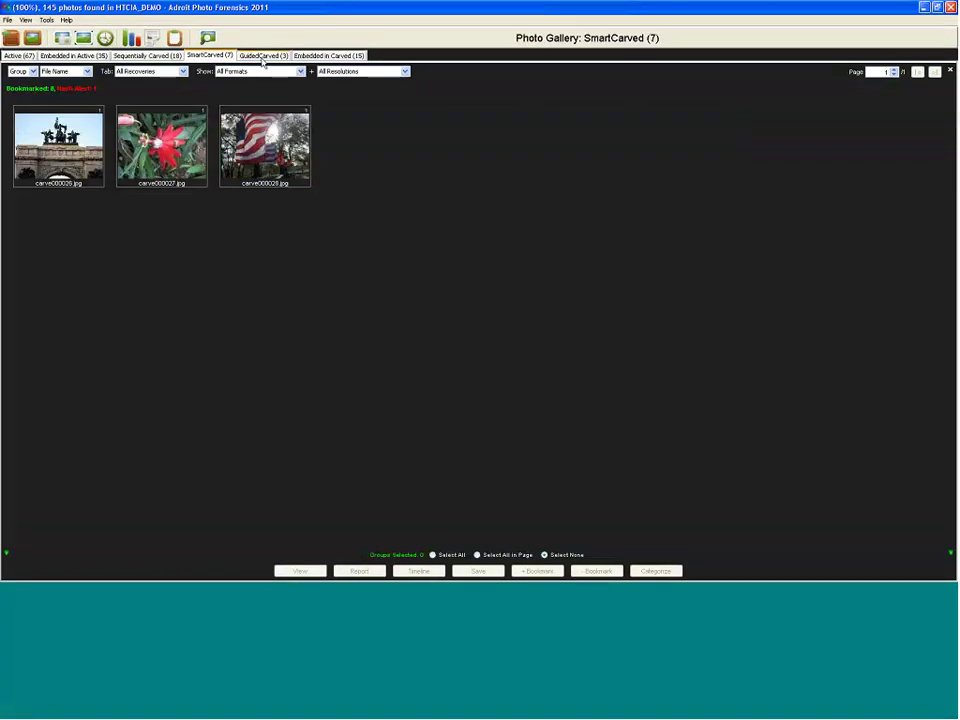